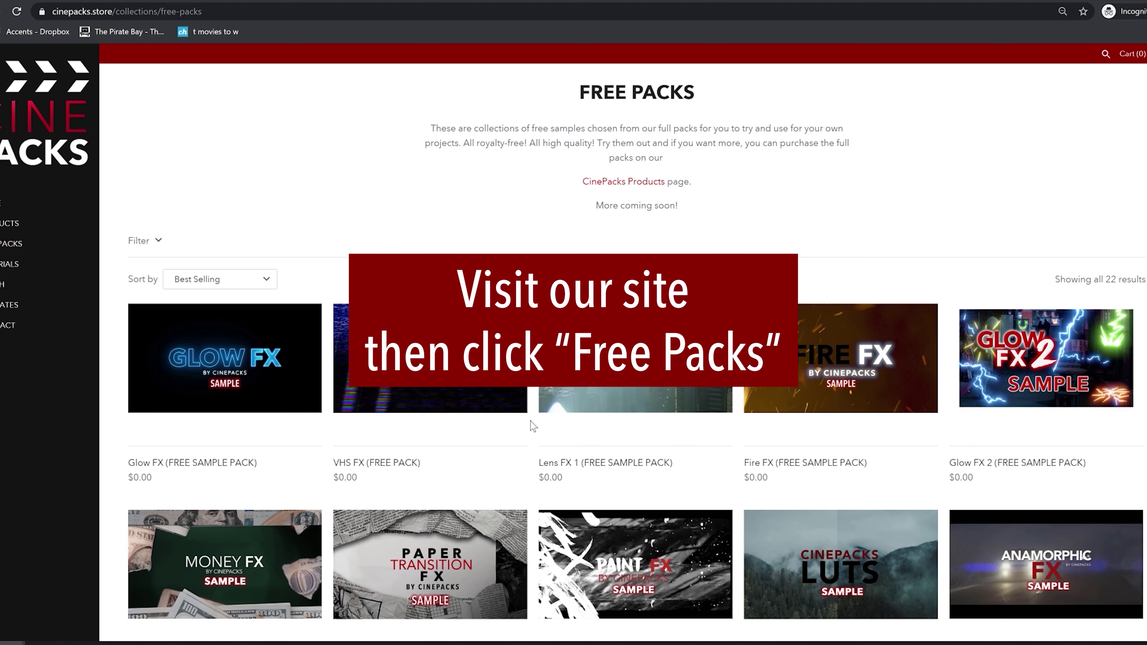
Step: Open the free Scary Sound FX pack, start checkout, and enter the contact e-mail address
scroll(532, 428, "down", 15)
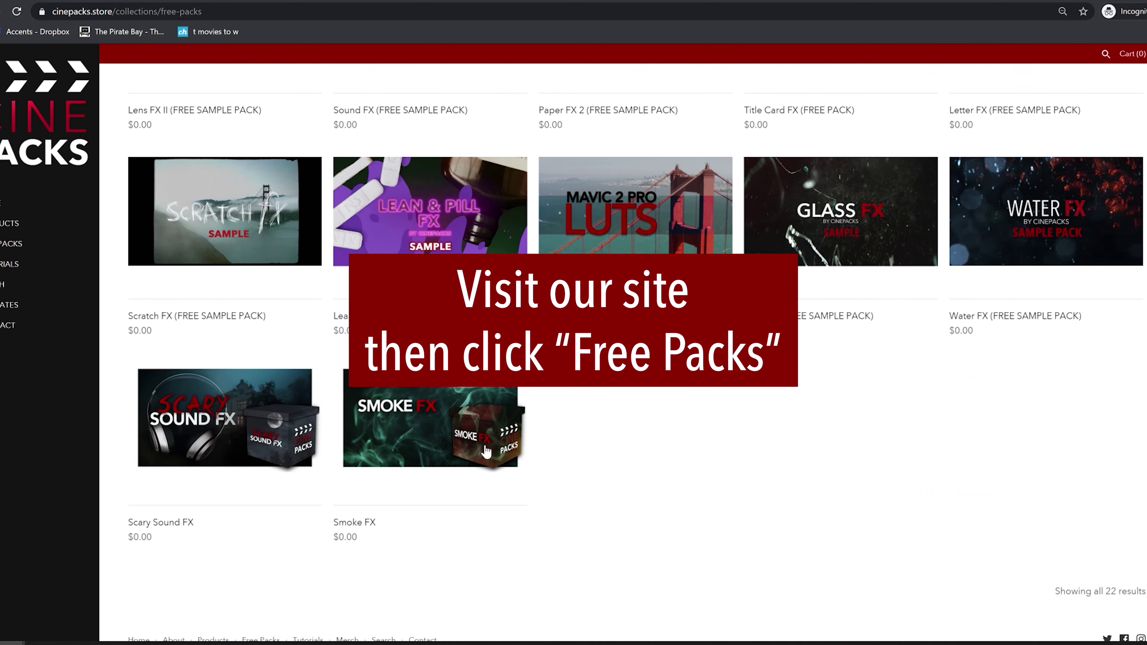
left_click(199, 468)
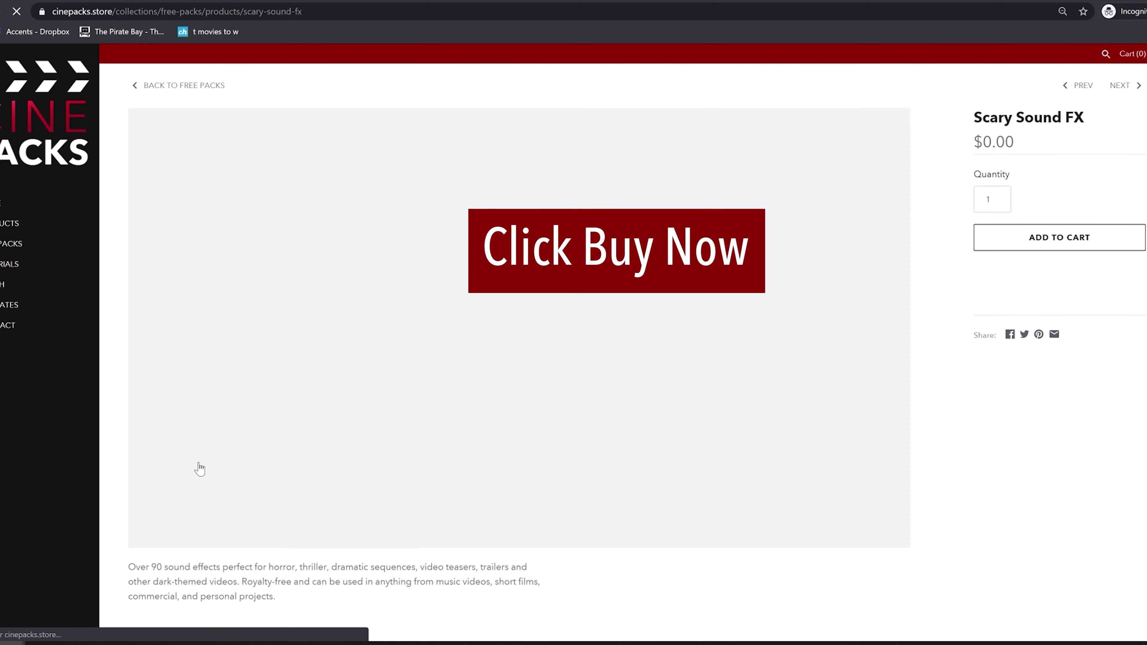
left_click(1062, 294)
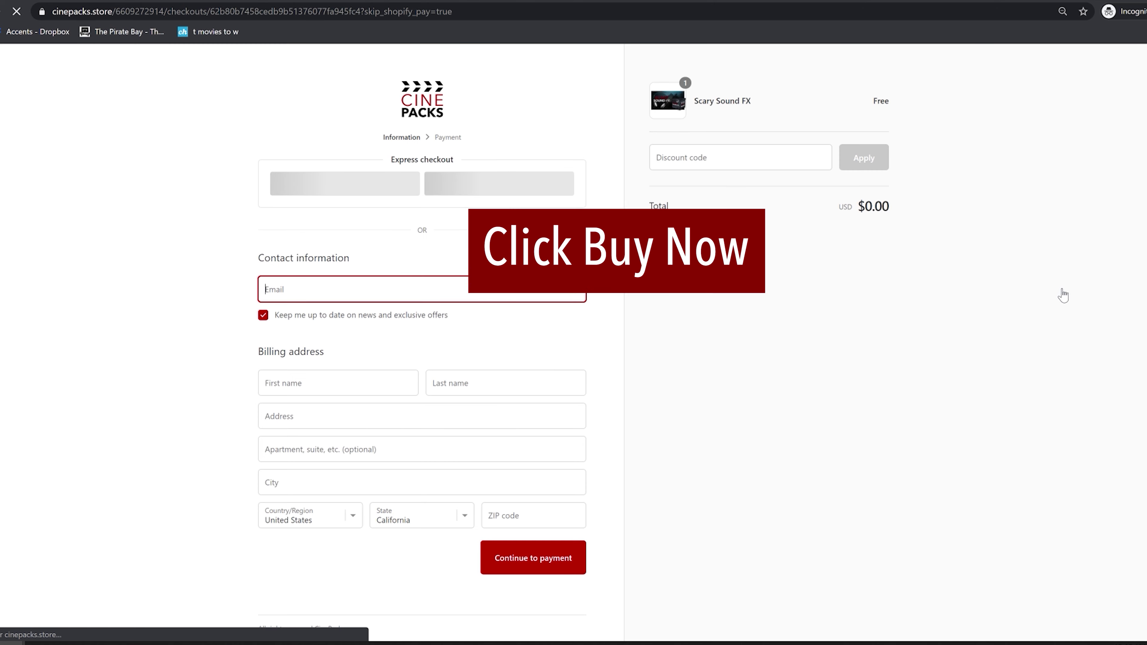
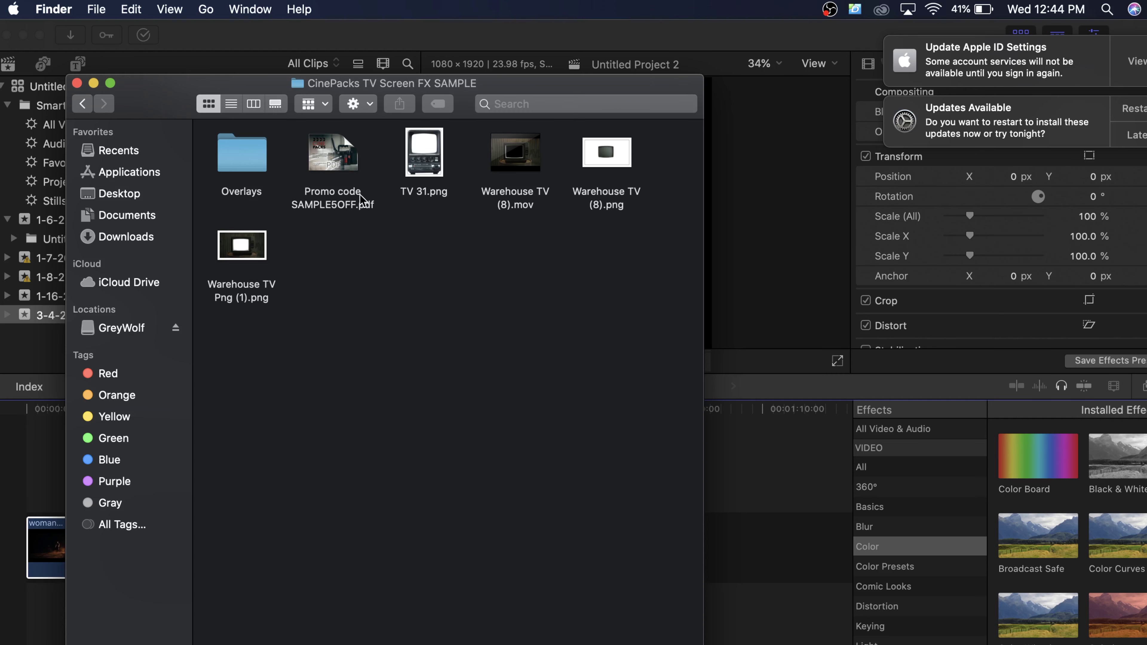
left_click(332, 171)
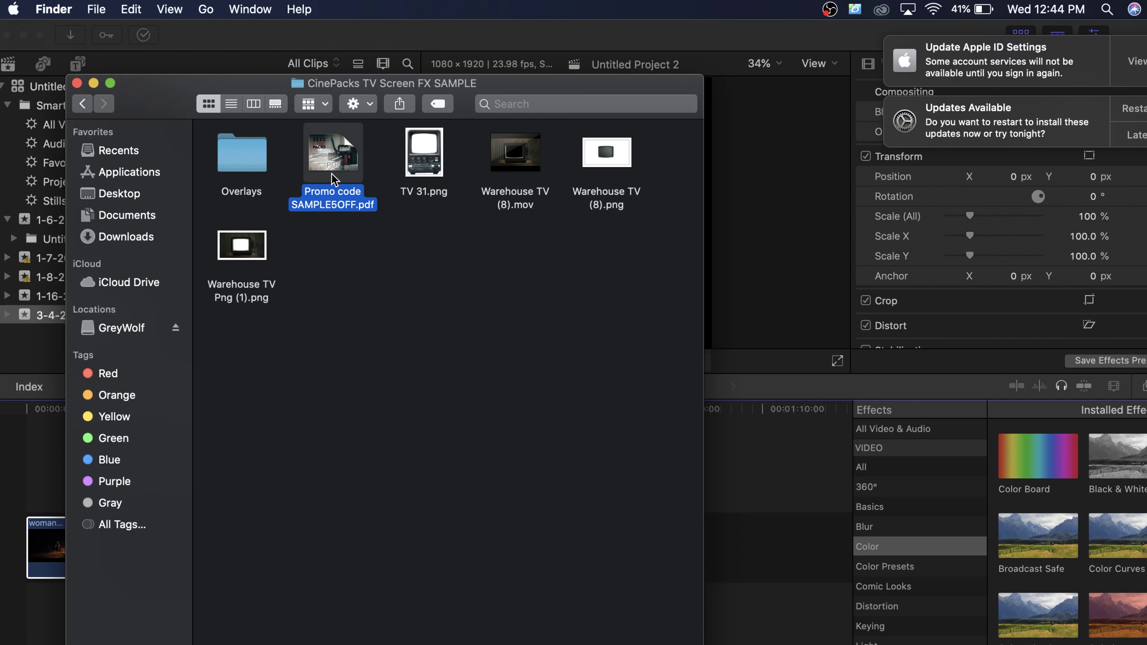
left_click(407, 161)
key("space")
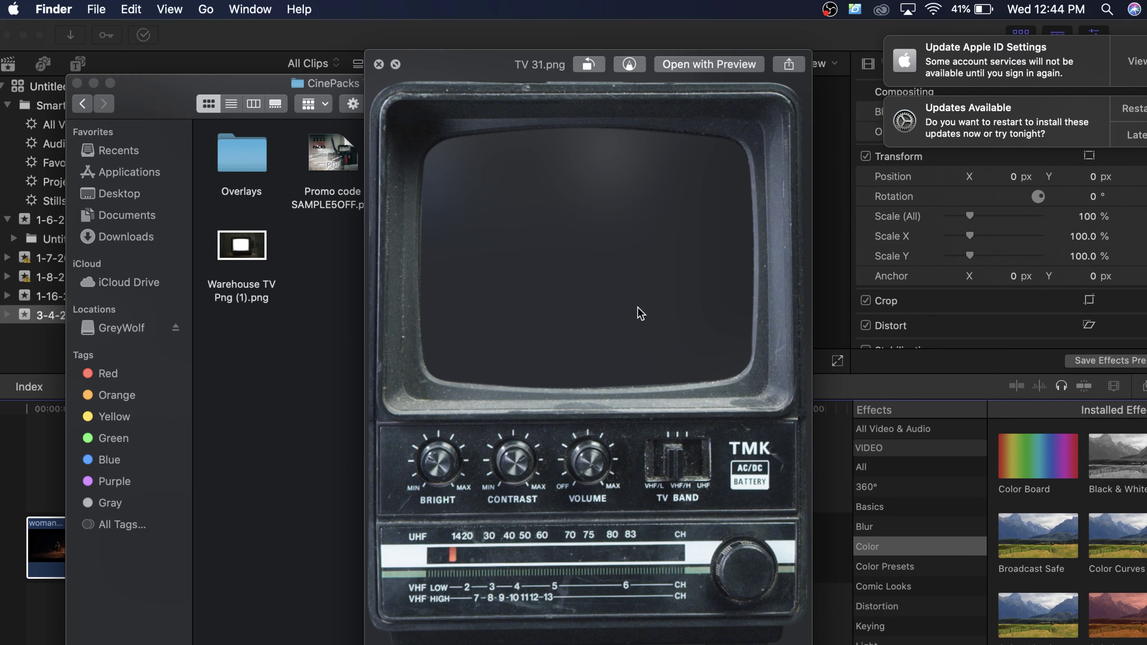
key("space")
left_click(523, 168)
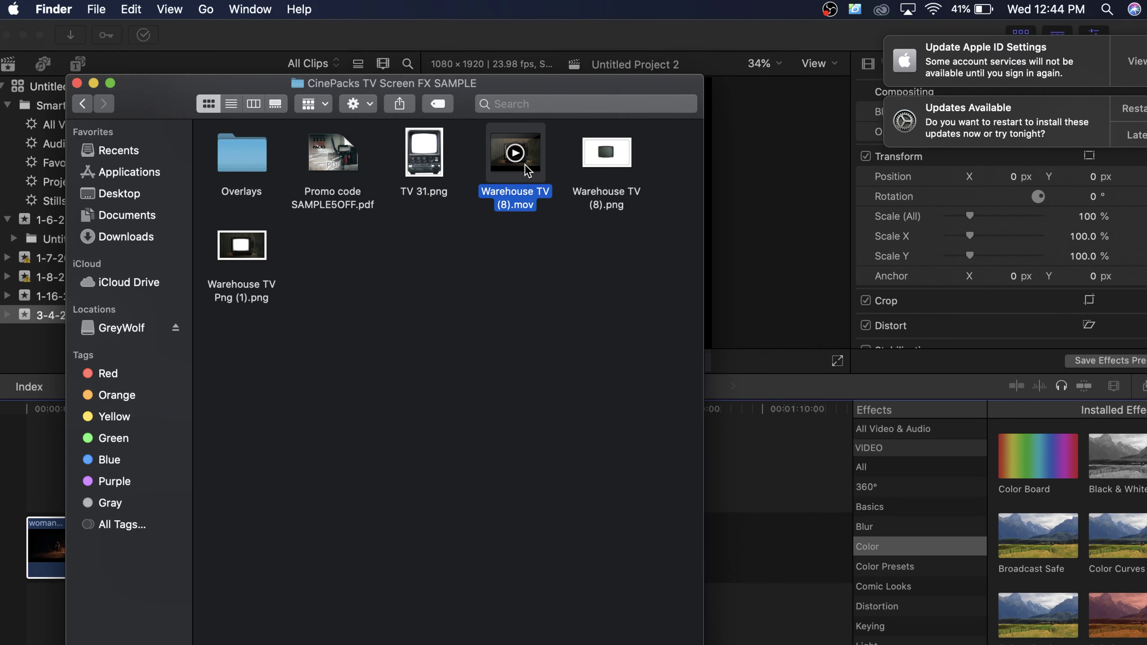
key("space")
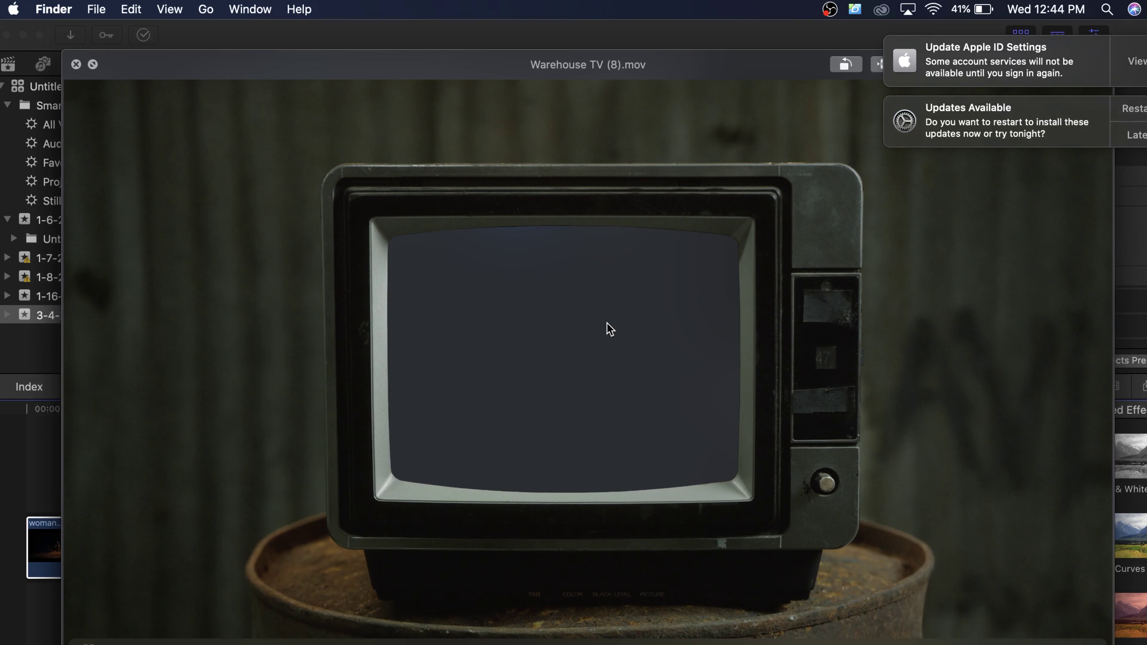
key("space")
left_click(610, 163)
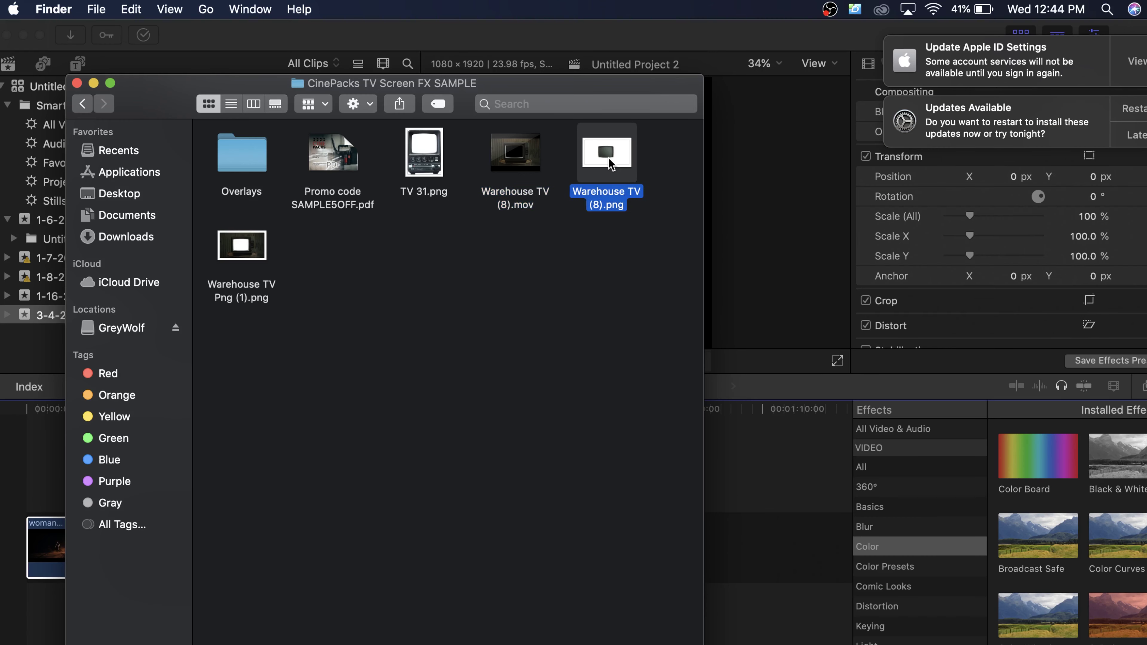
key("space")
key("space")
left_click(261, 243)
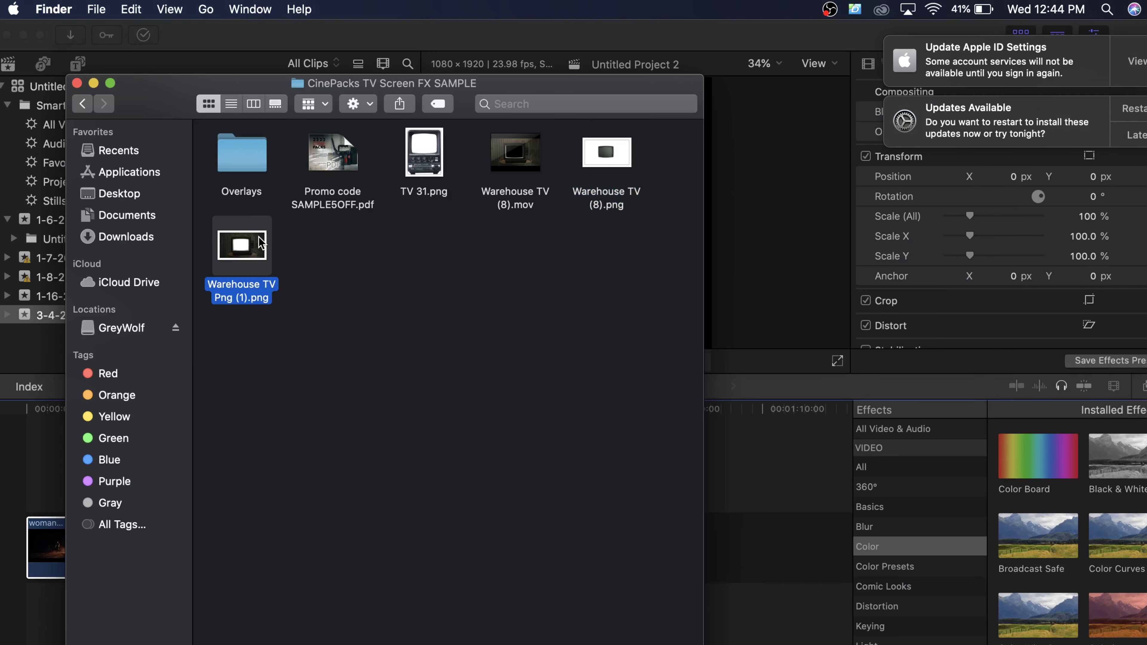
key("space")
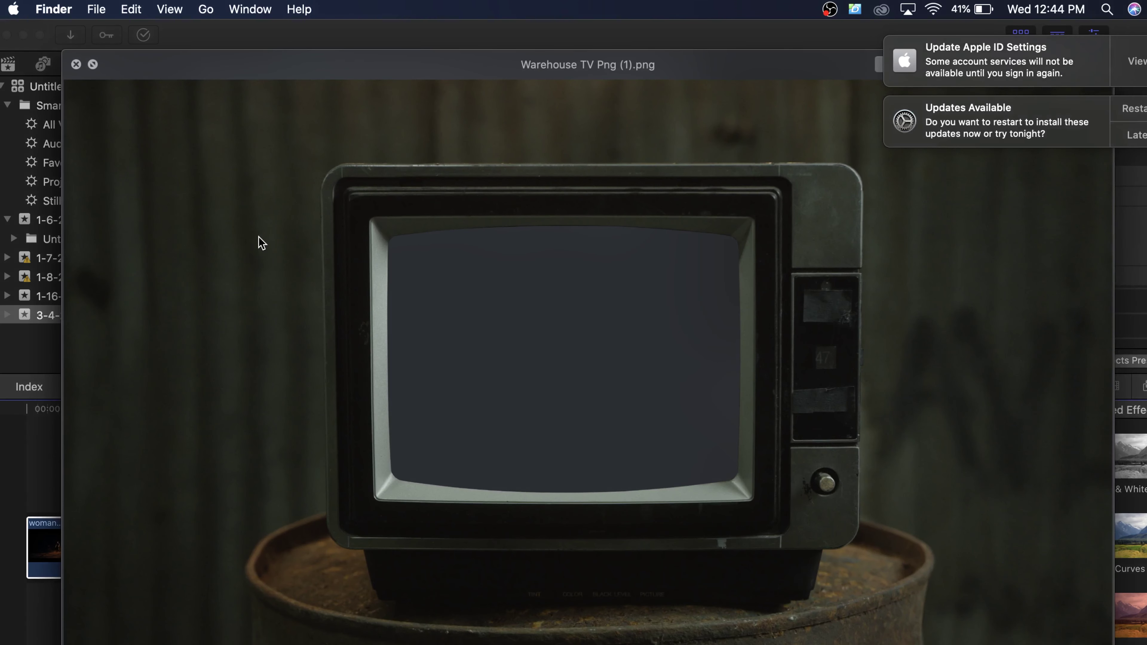
key("space")
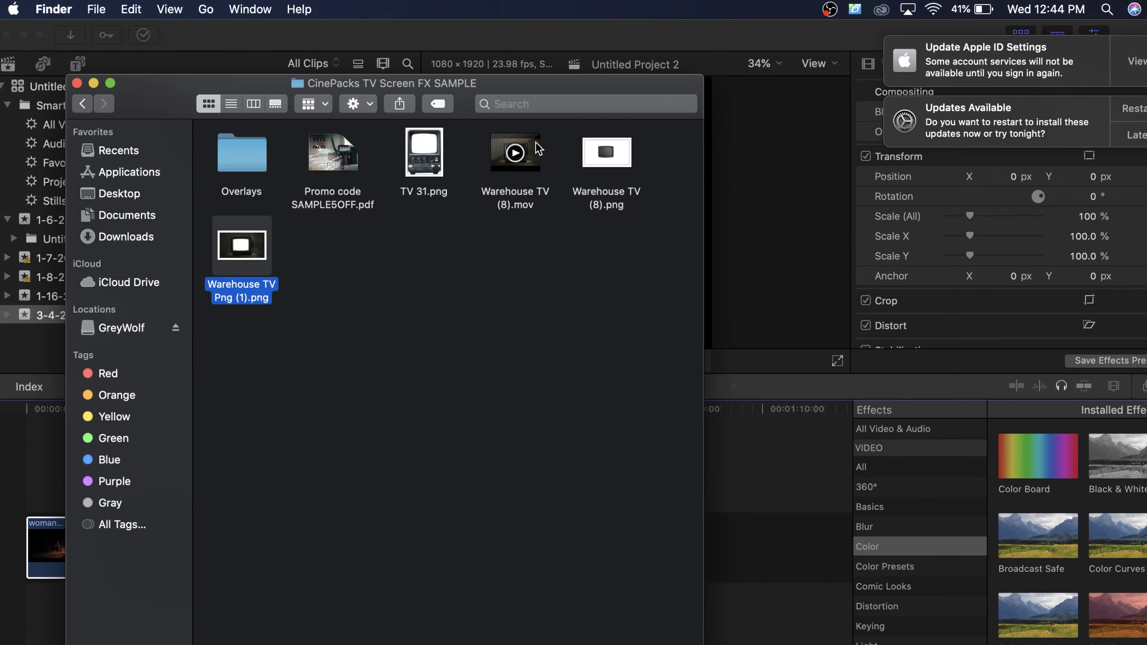
double_click(255, 176)
left_click(266, 170)
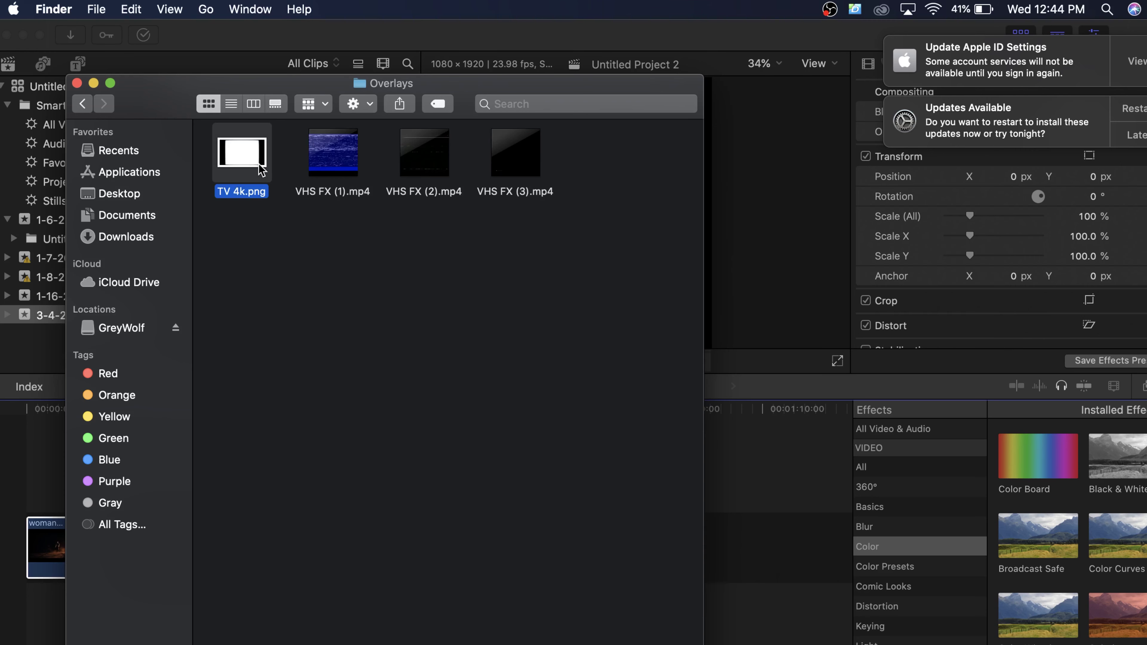
key("space")
key("space")
left_click(332, 173)
key("space")
key("space")
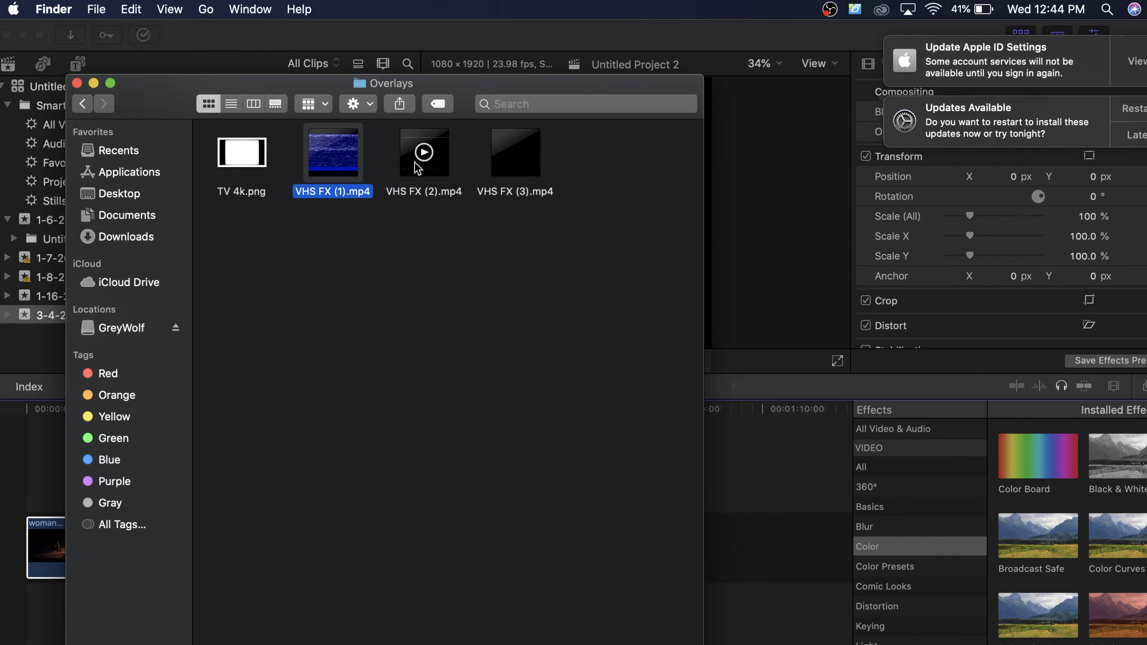
left_click(82, 105)
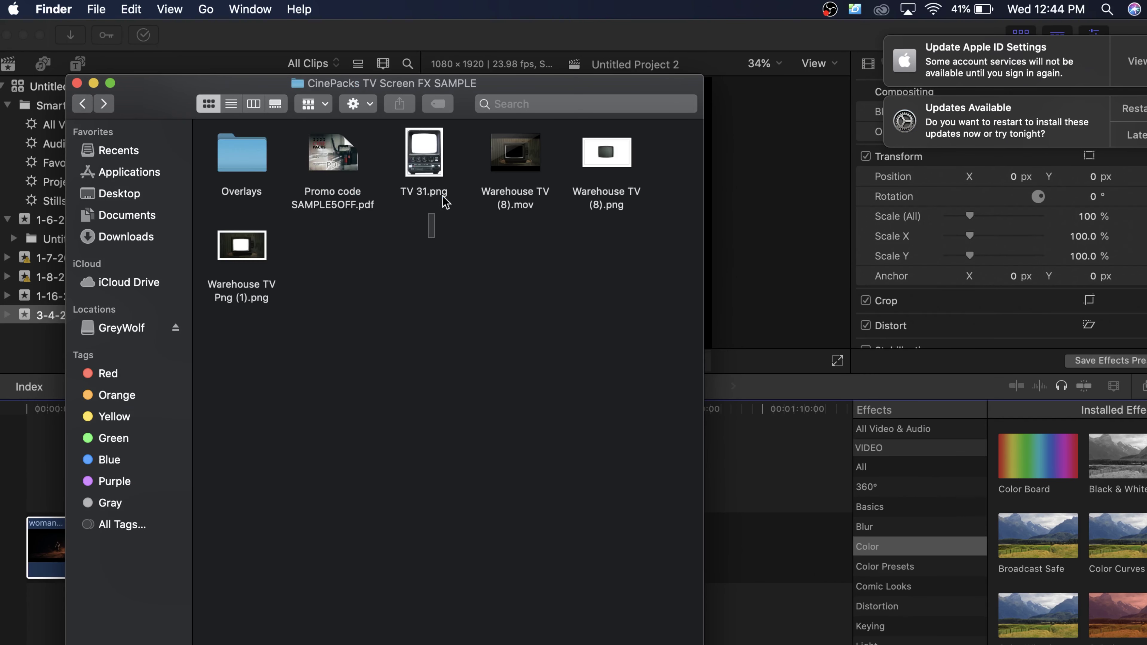
Step: Import TV 31.png and both Warehouse TV (8) files from Finder into the Final Cut browser
left_click_drag(444, 201, 617, 169)
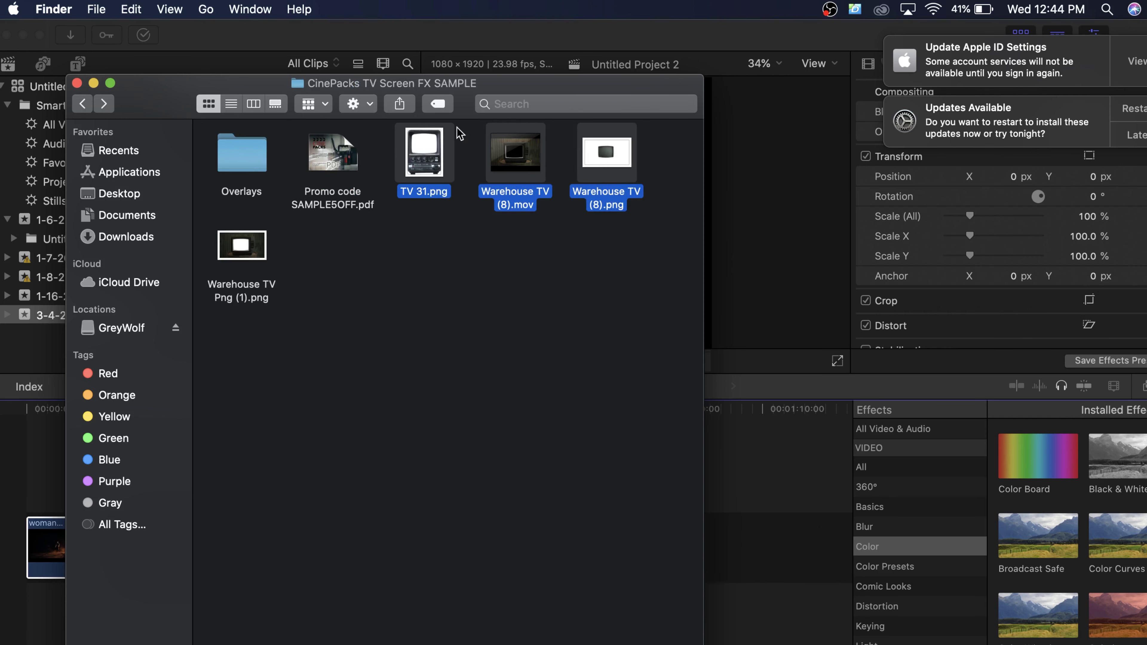
left_click_drag(437, 84, 759, 126)
left_click_drag(837, 195, 204, 293)
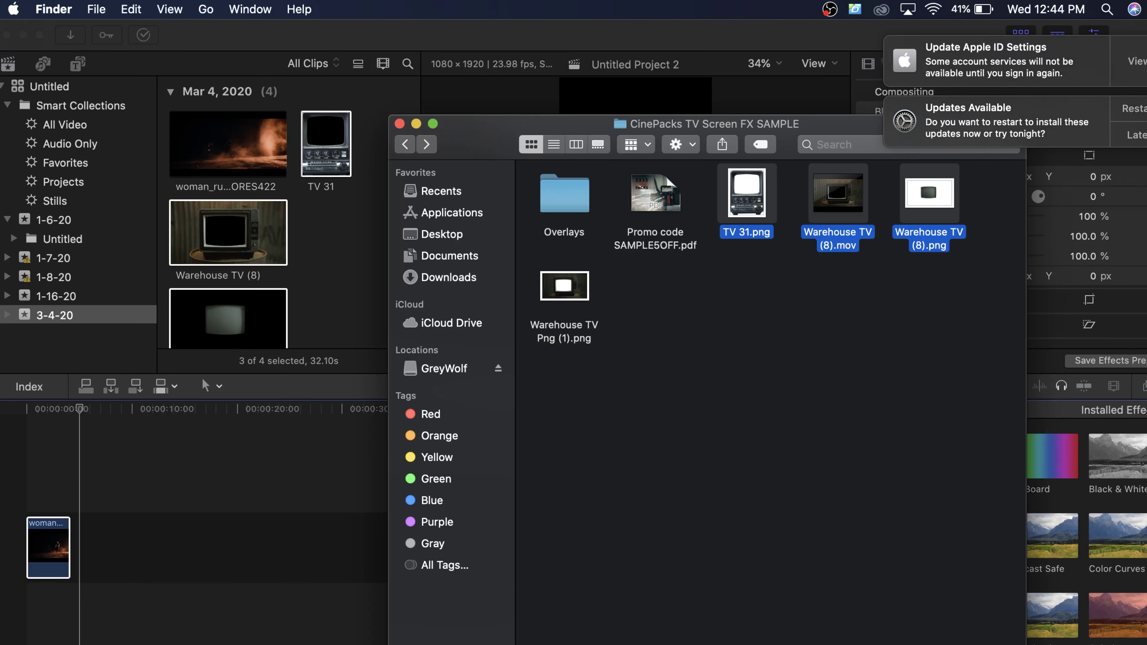
Step: Import all four files from the Overlays folder into the browser
left_click(791, 332)
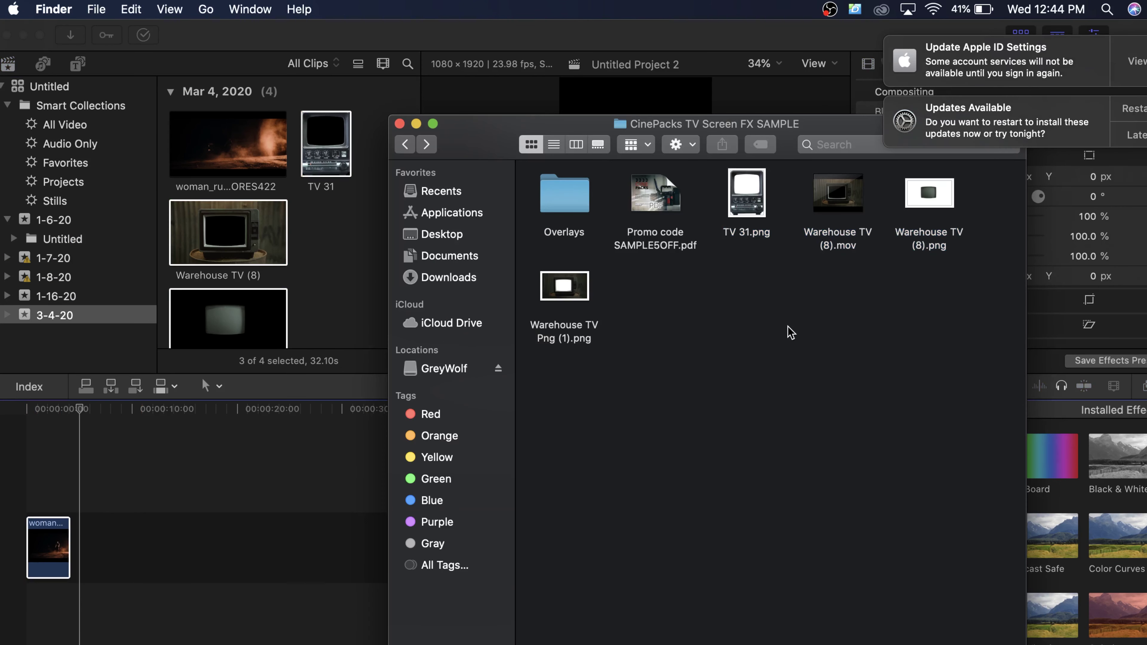
double_click(558, 207)
left_click_drag(548, 252, 325, 271)
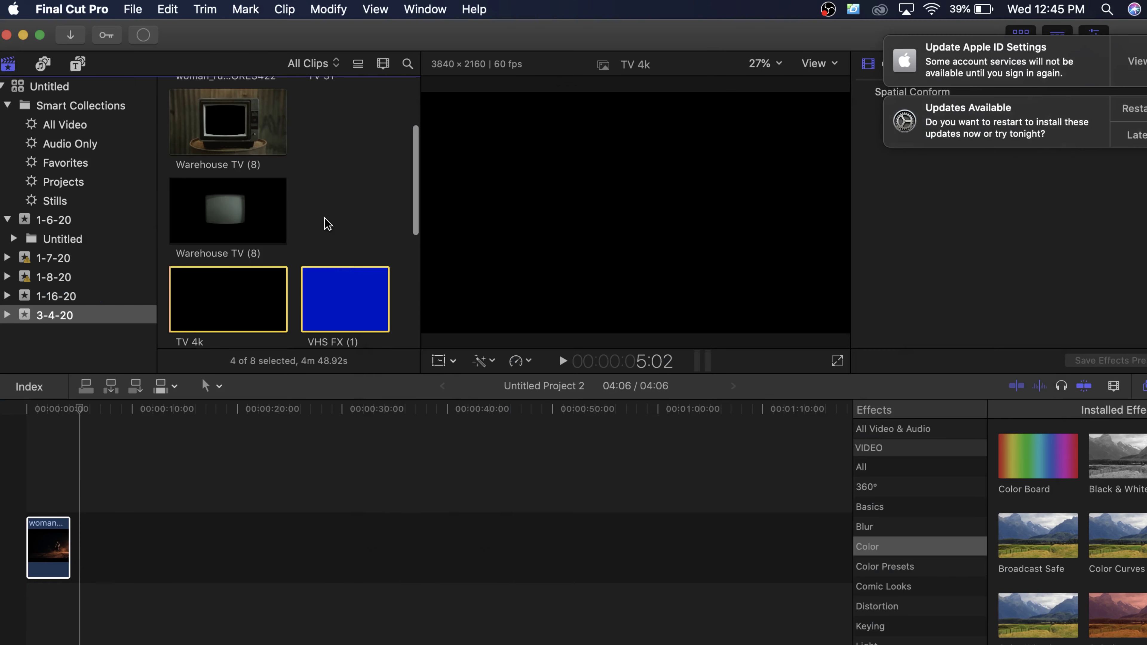
scroll(221, 170, "up", 3)
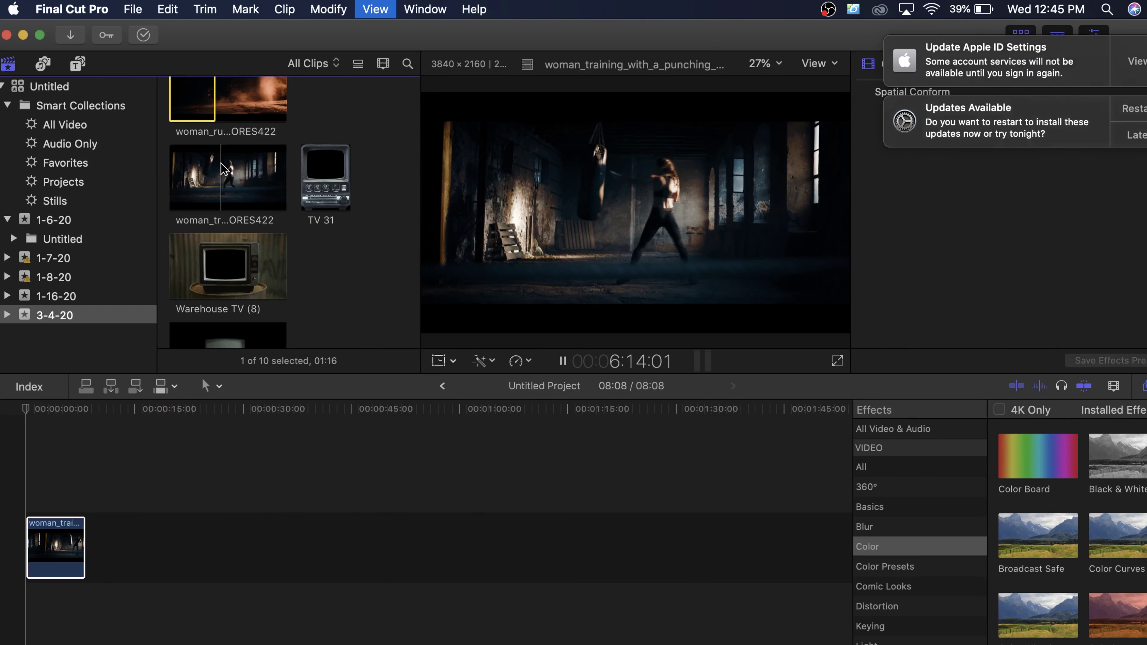
Step: Place the Warehouse TV (8) clip above the woman training clip and preview it
key("space")
left_click(239, 260)
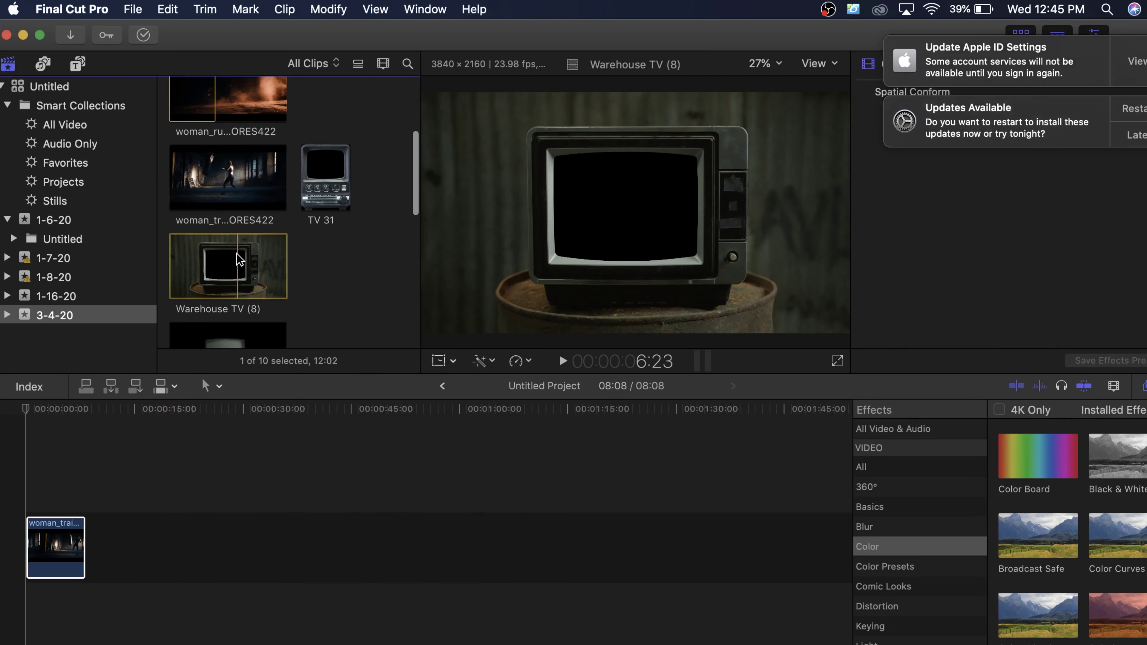
left_click_drag(251, 266, 18, 486)
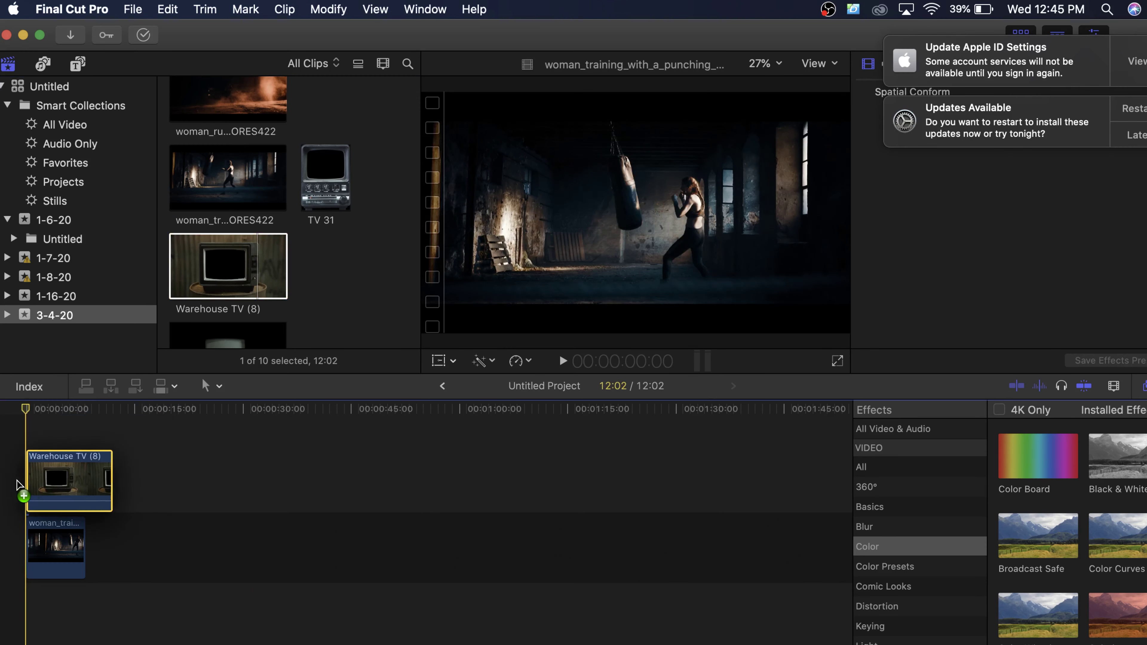
key("space")
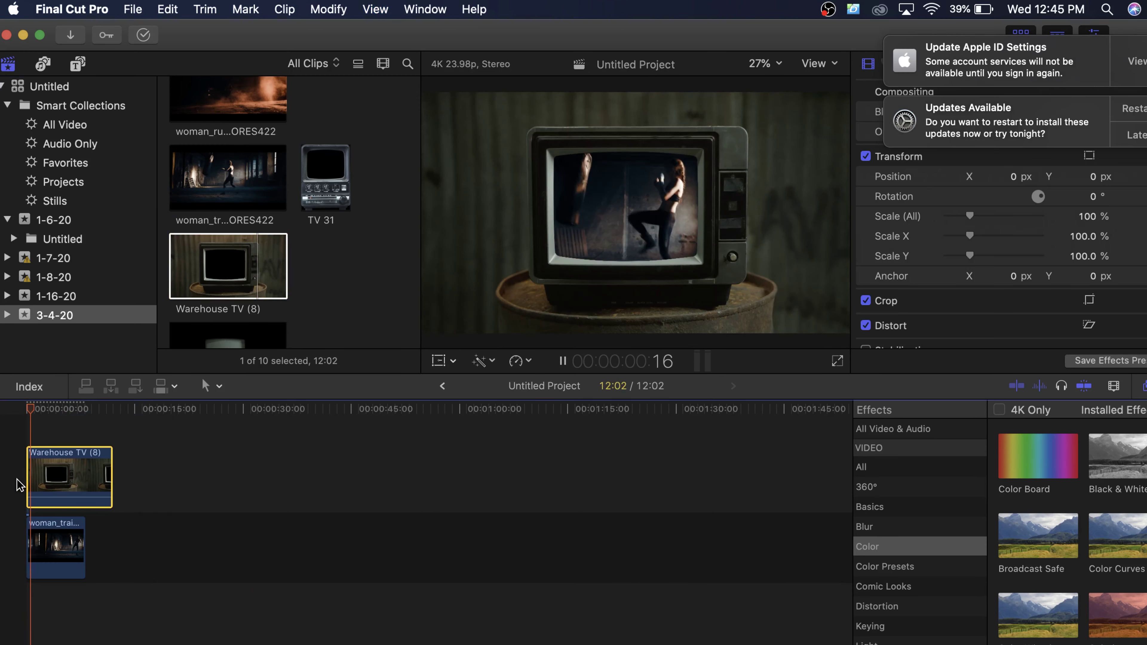
key("space")
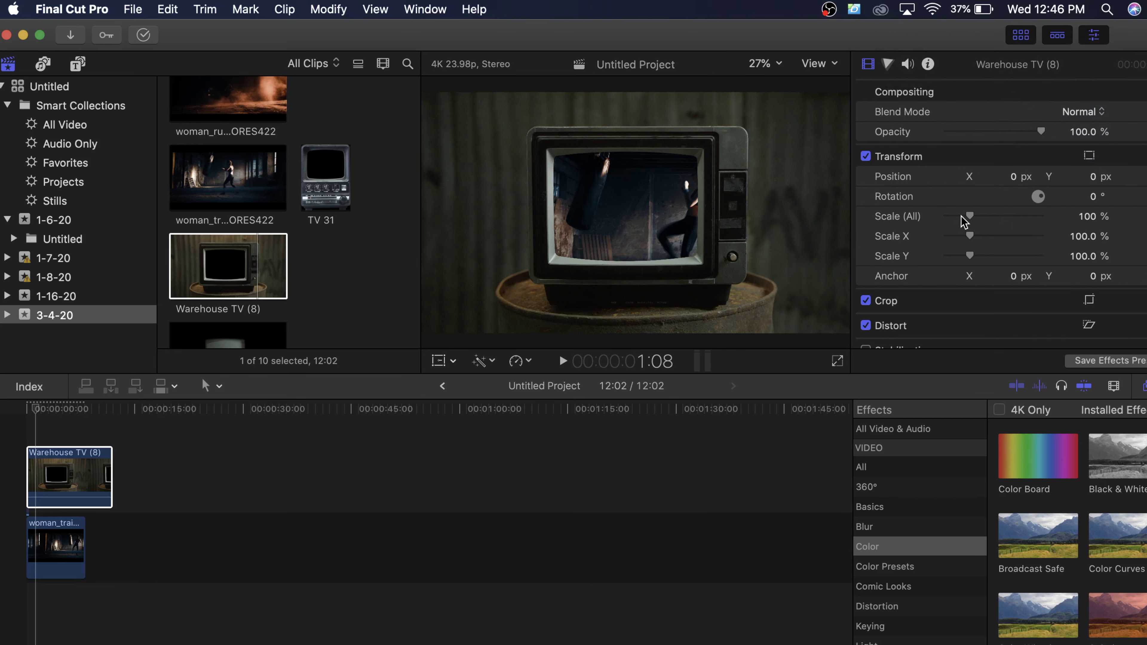
Step: Scale the woman training clip to 67% and move it inside the TV screen
left_click(63, 546)
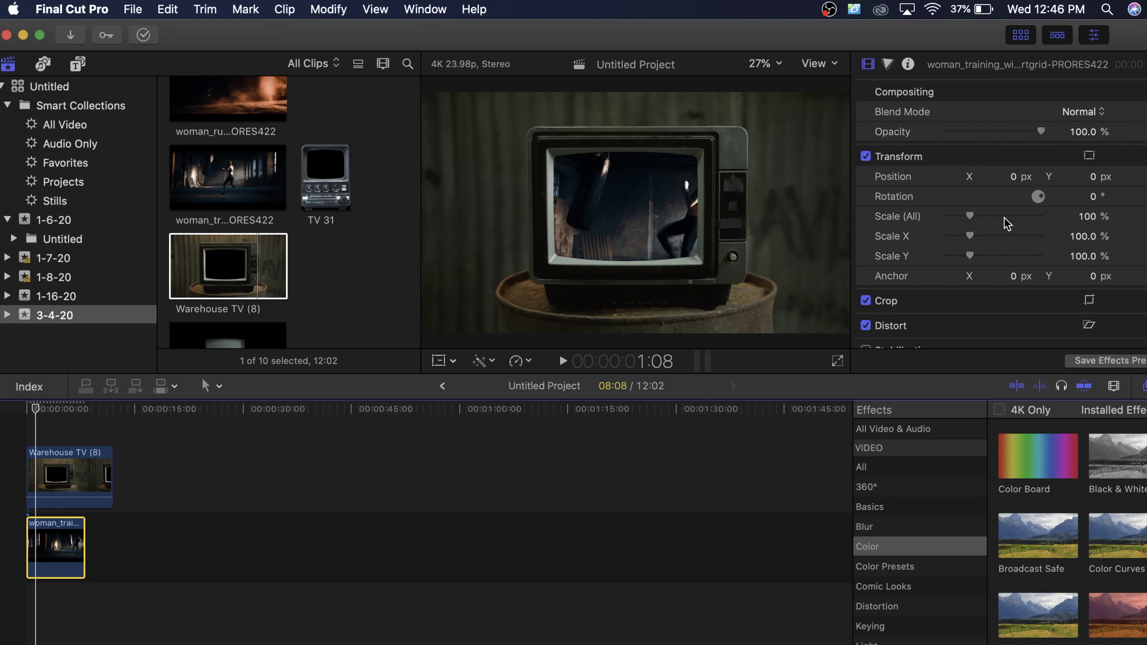
left_click_drag(956, 216, 963, 219)
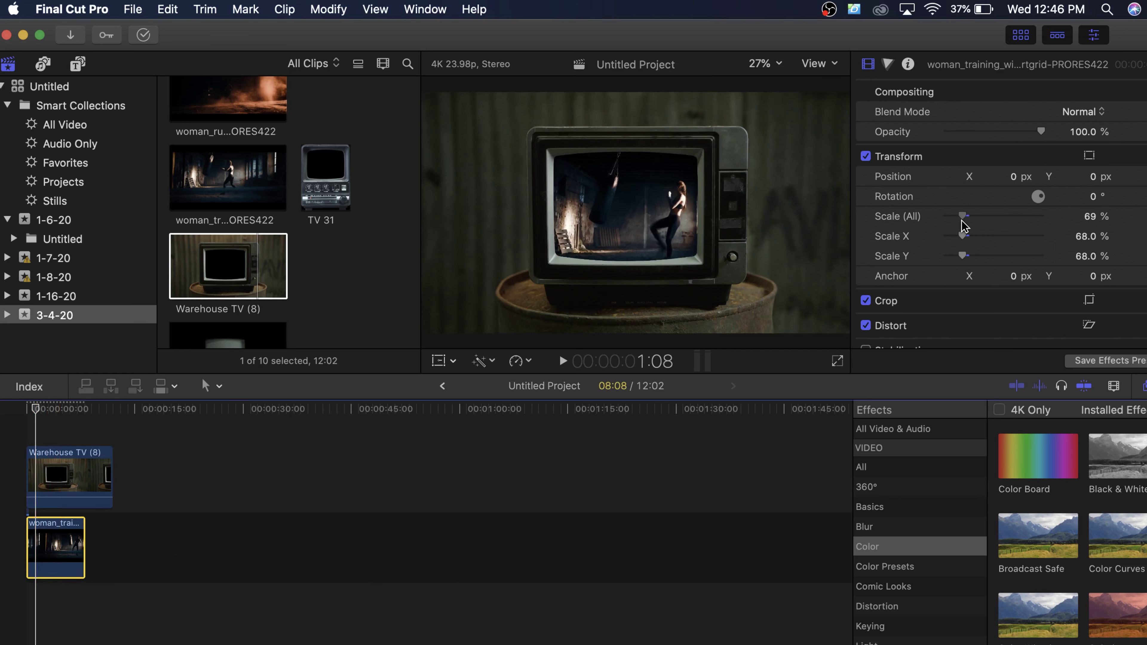
left_click(672, 172)
left_click(662, 173)
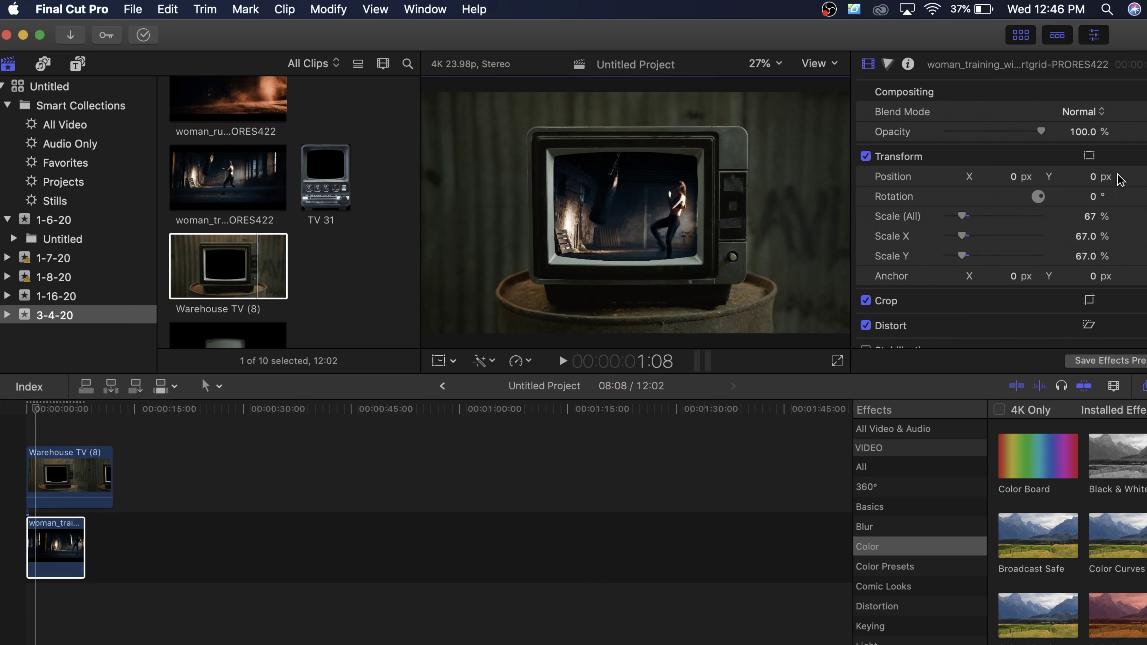
left_click(1089, 156)
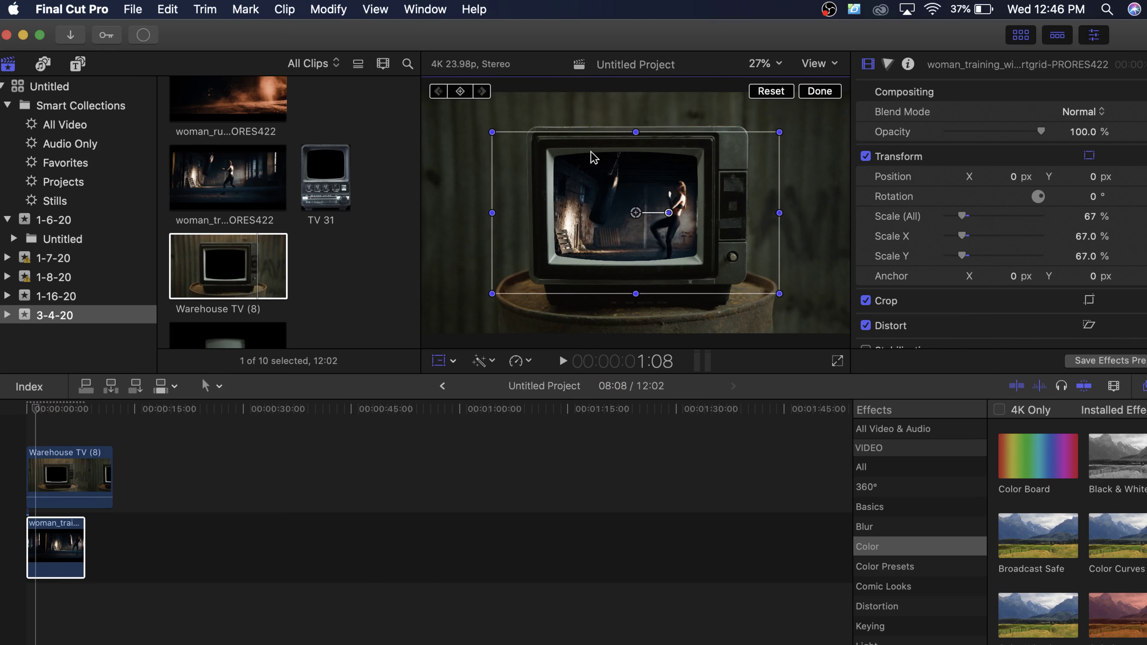
left_click_drag(638, 196, 622, 192)
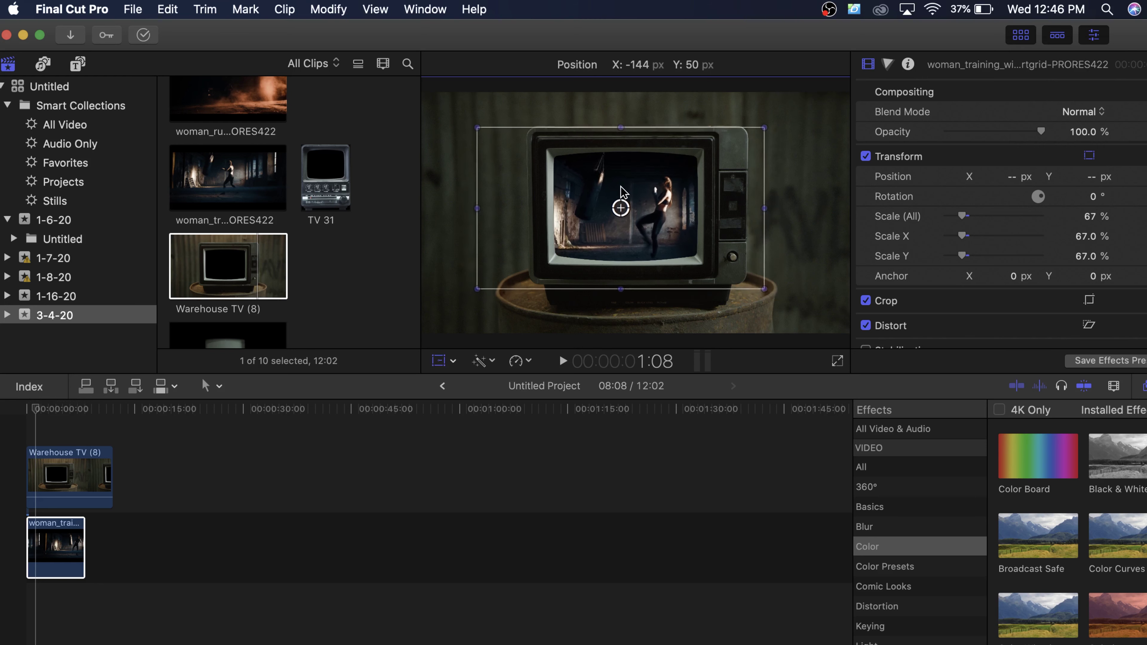
key("space")
left_click(271, 244)
scroll(271, 244, "down", 3)
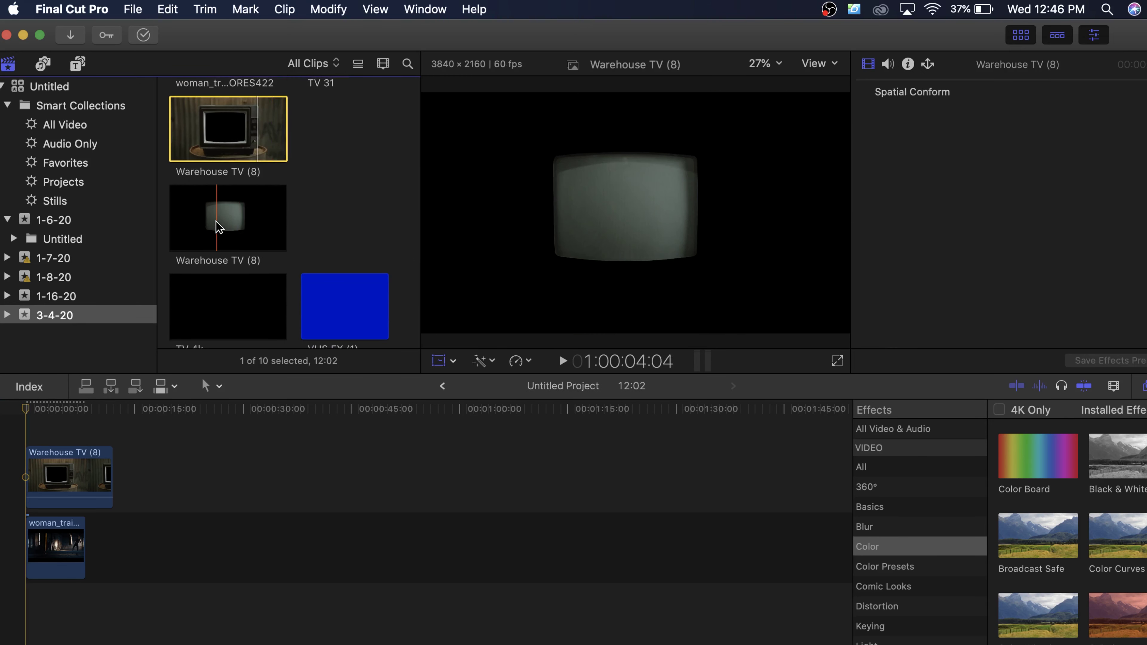
Step: Add the glowing-screen Warehouse TV clip above the timeline clips at the start
key("i")
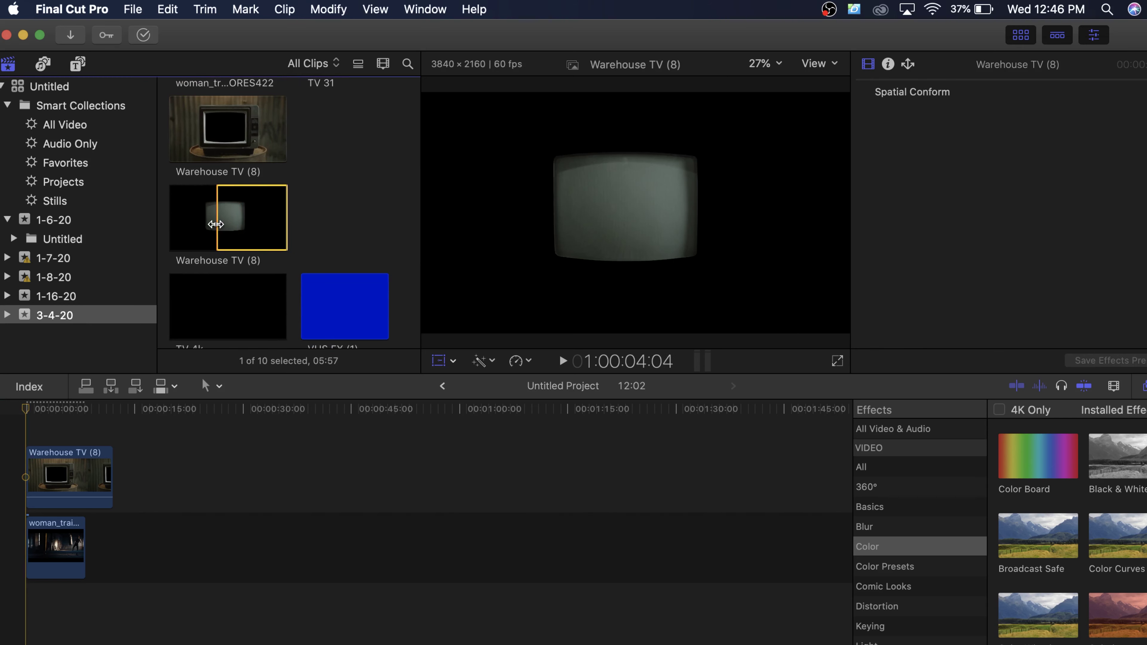
left_click(215, 225)
left_click_drag(210, 223, 55, 497)
key("shift+t")
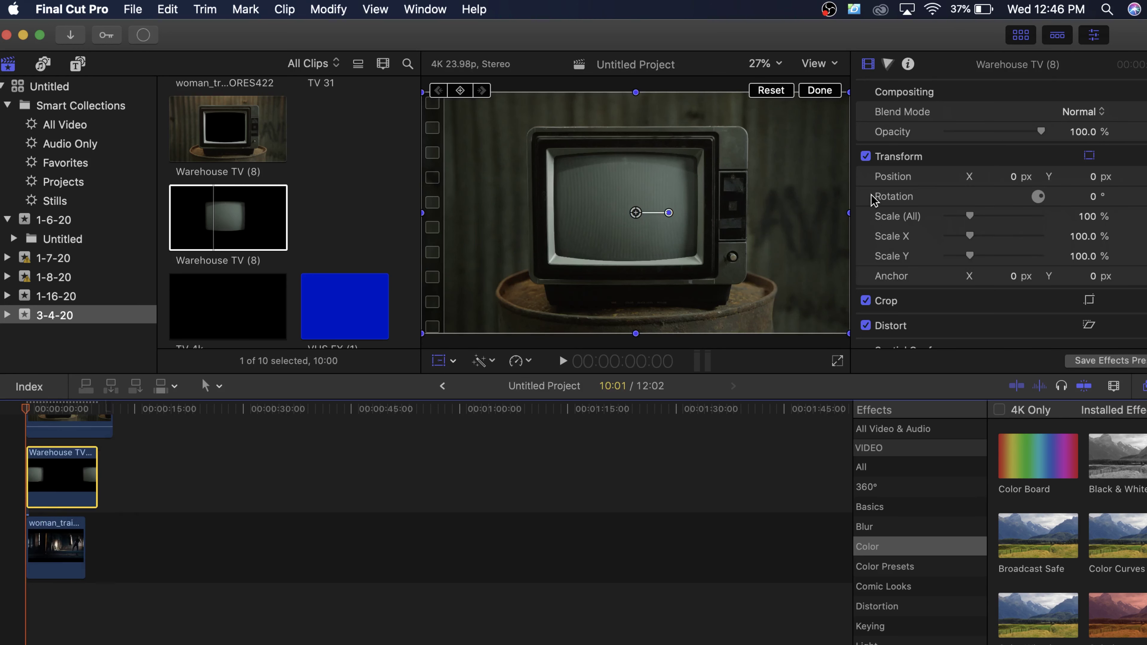
Step: Set the glowing-screen layer to Linear Dodge blend at about 22.5% opacity
left_click(1096, 114)
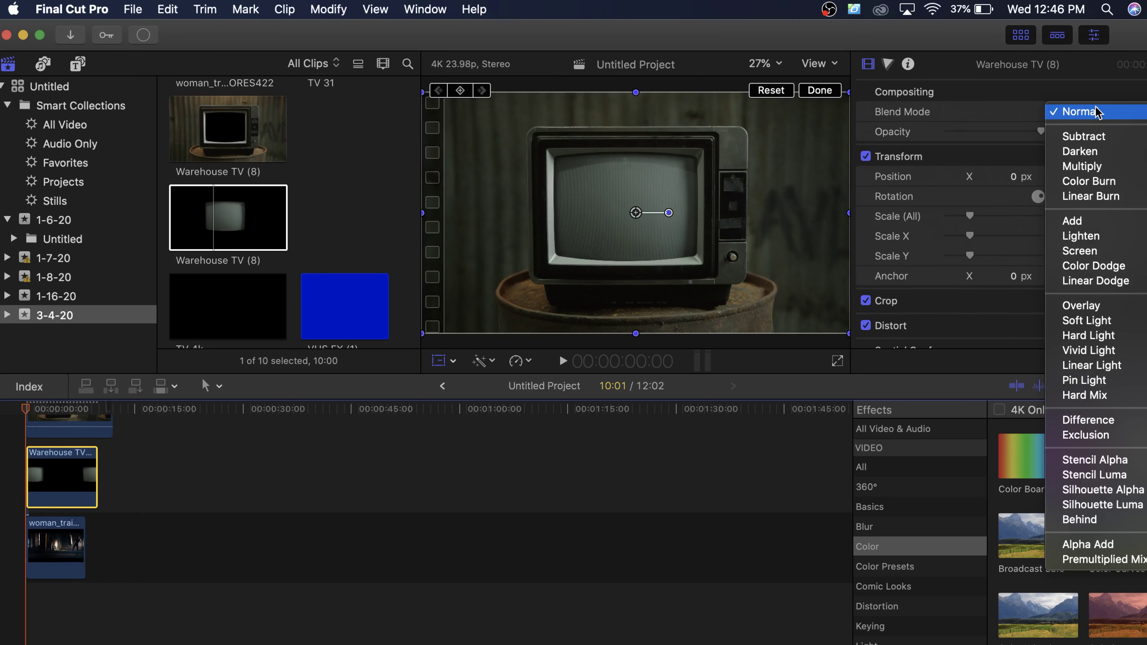
left_click(1082, 281)
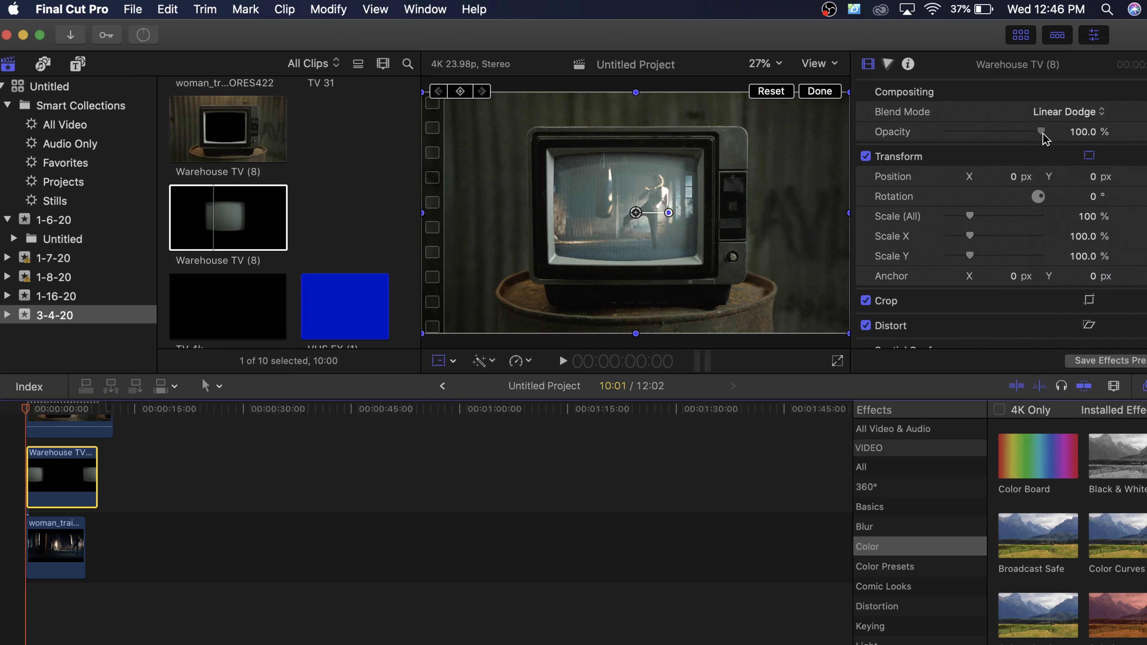
left_click_drag(1041, 135, 976, 135)
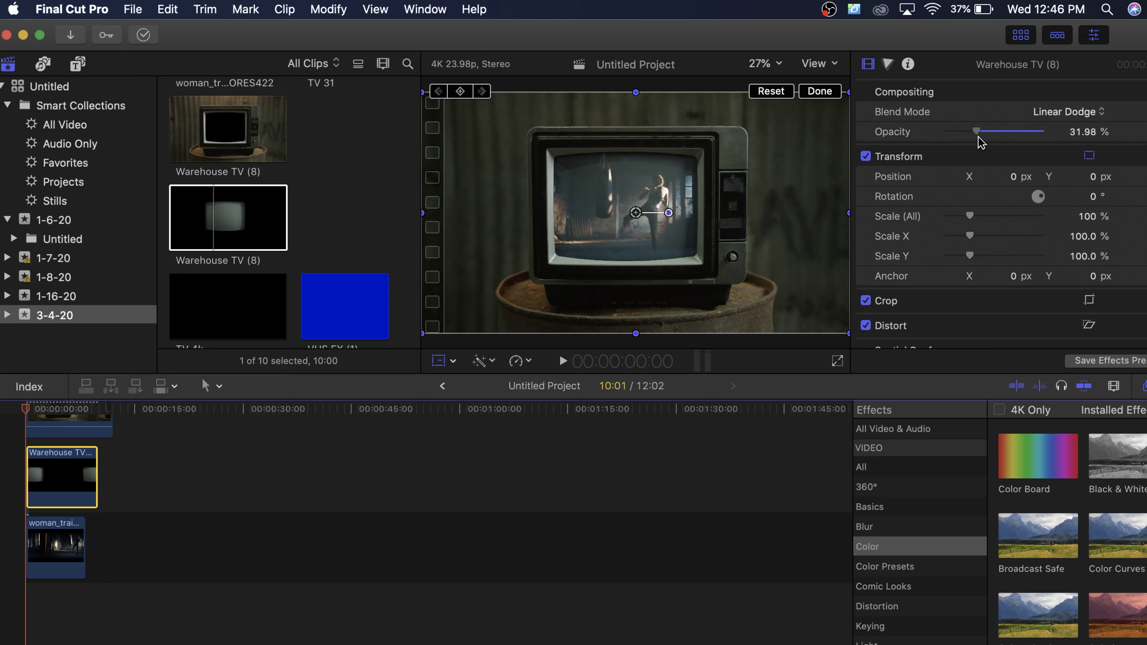
left_click_drag(973, 134, 1044, 135)
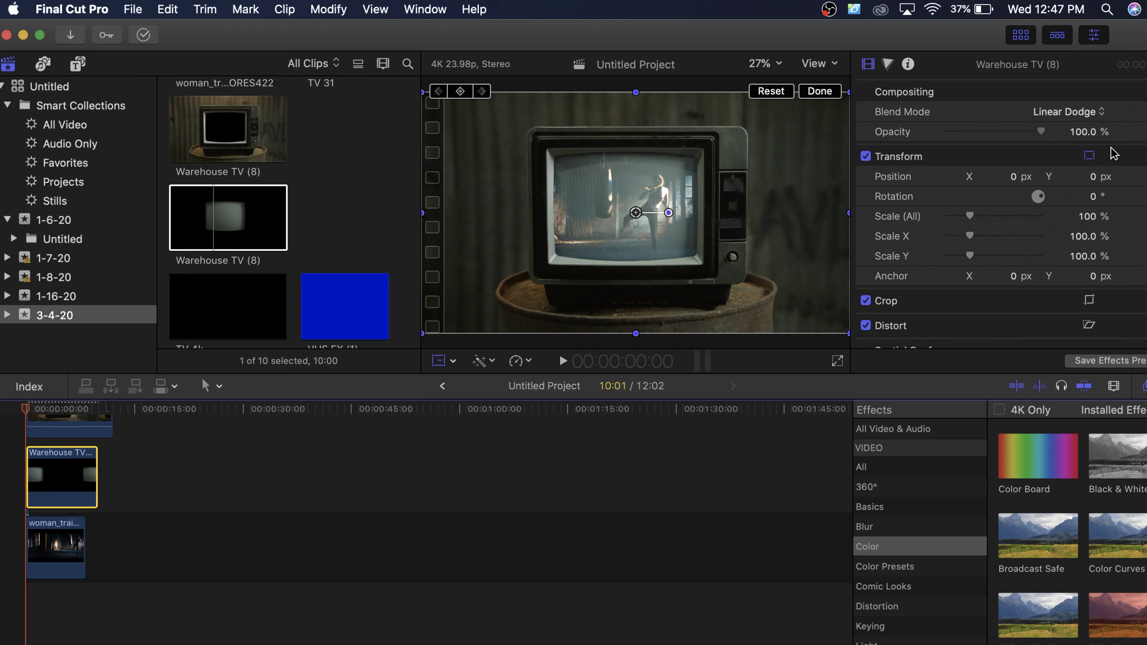
left_click_drag(1041, 132, 972, 134)
key("space")
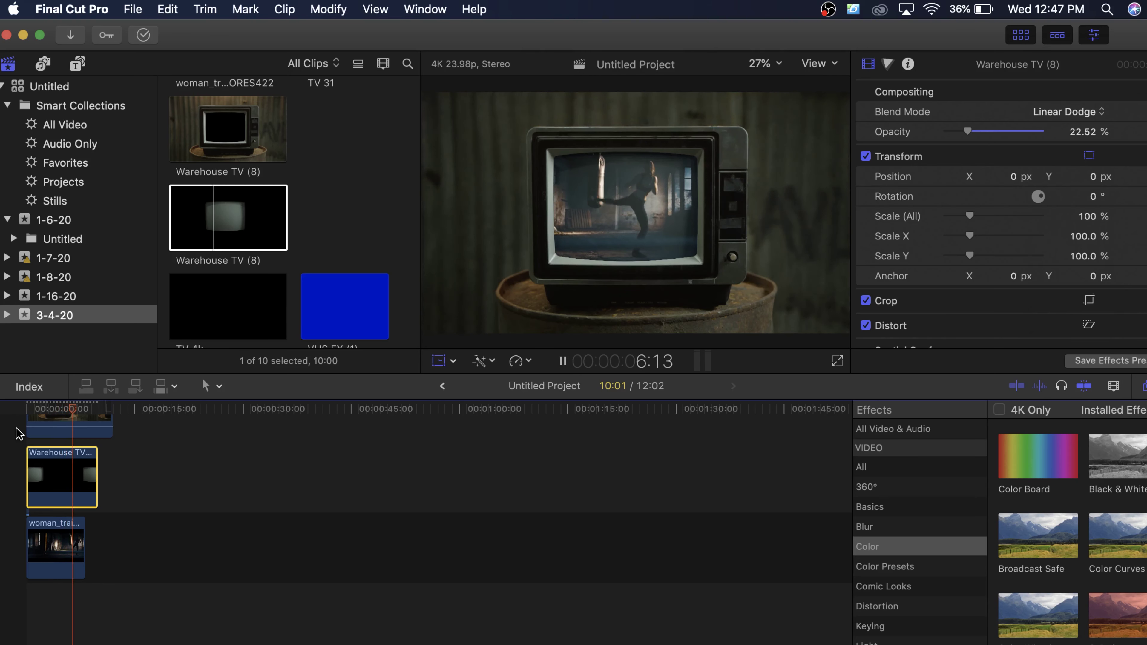
Step: Add VHS FX (2) to the timeline and trim its end back to 12:02
key("space")
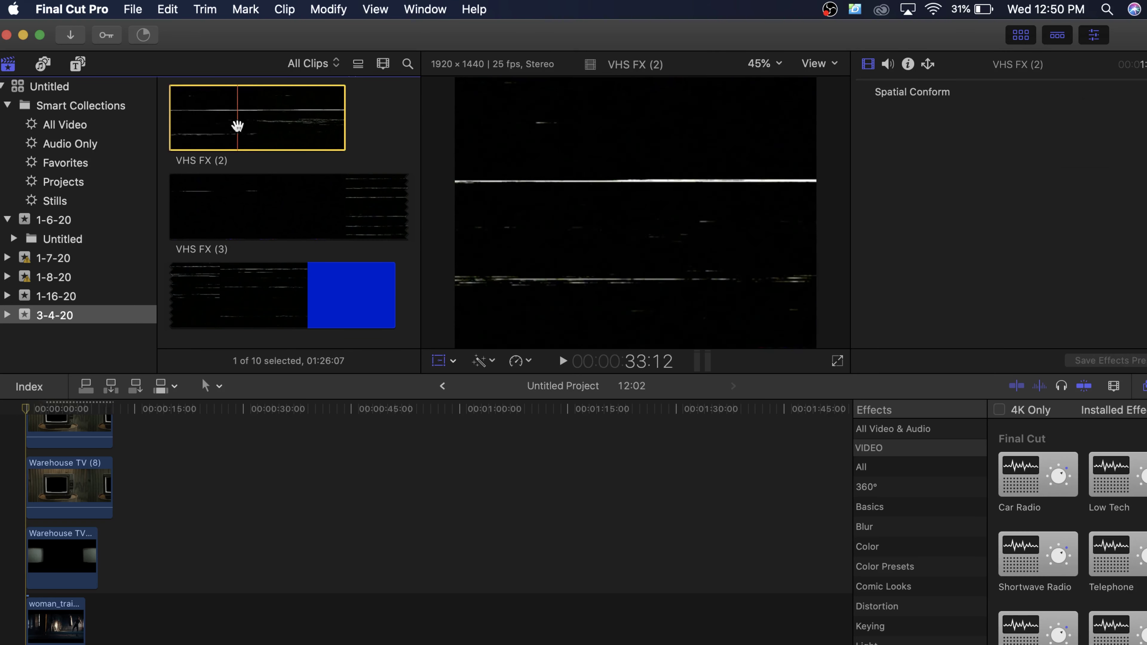
left_click_drag(238, 120, 32, 586)
left_click(458, 458)
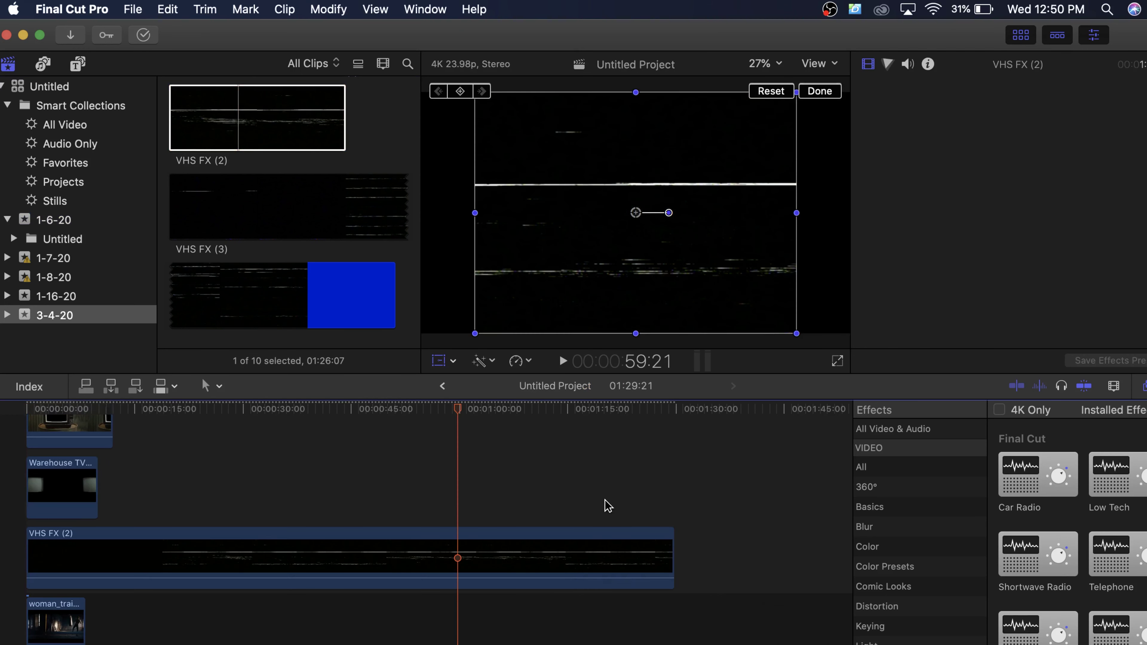
left_click(671, 556)
left_click_drag(594, 546, 93, 588)
left_click(62, 410)
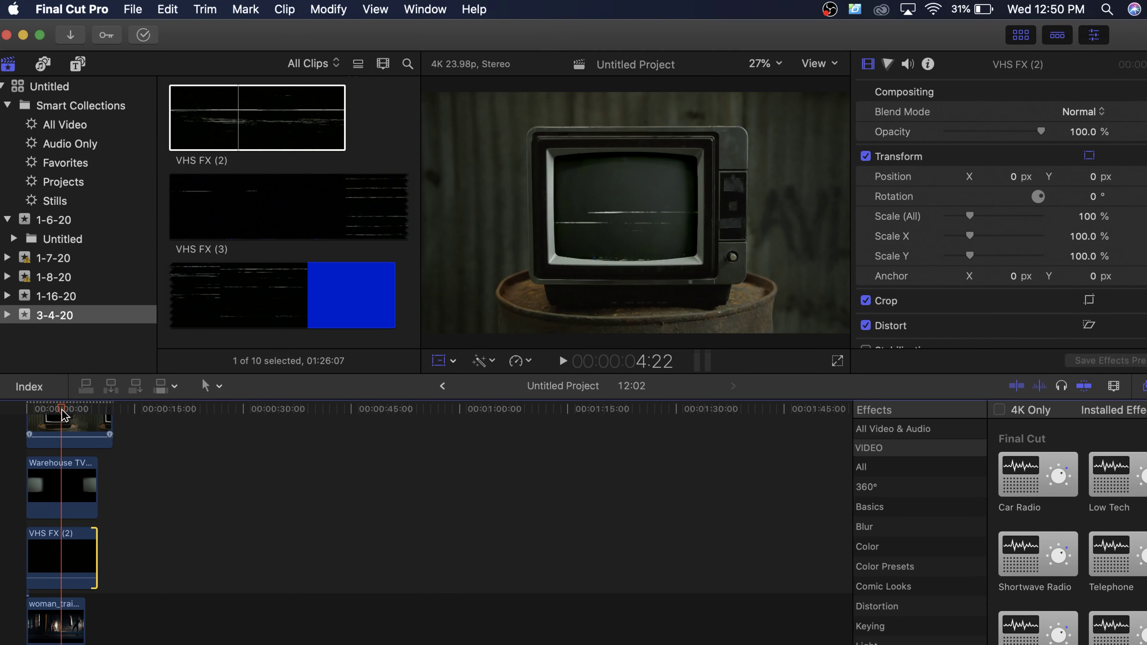
Step: Scale VHS FX (2) to about 49%, blend it with Linear Dodge, and widen it
left_click(65, 557)
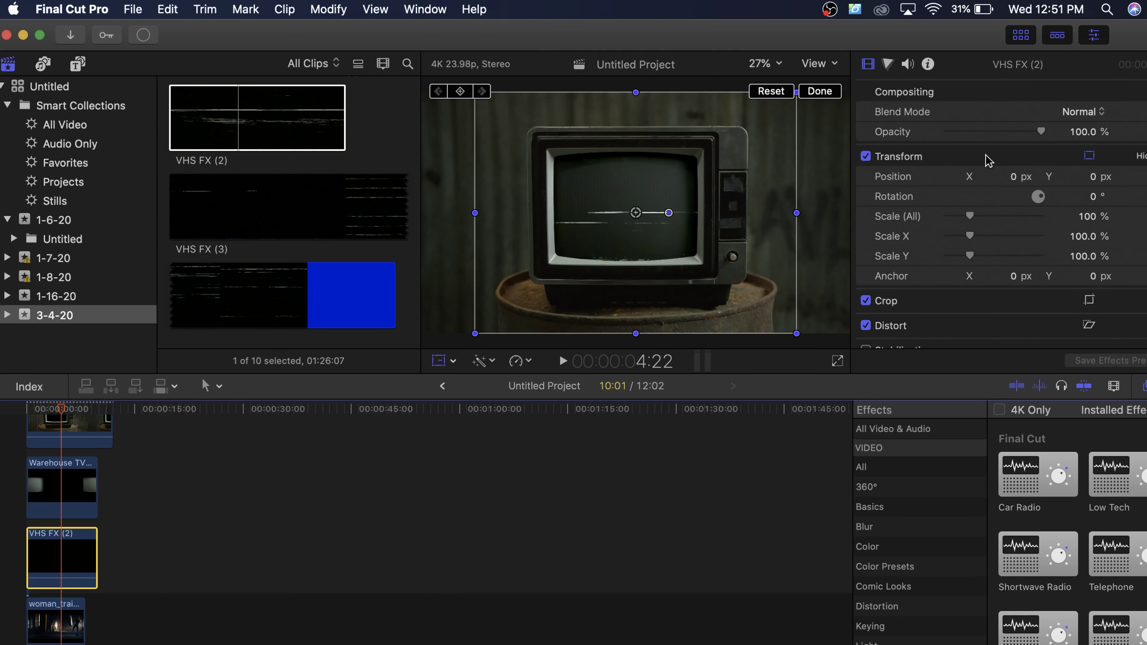
left_click_drag(967, 218, 959, 221)
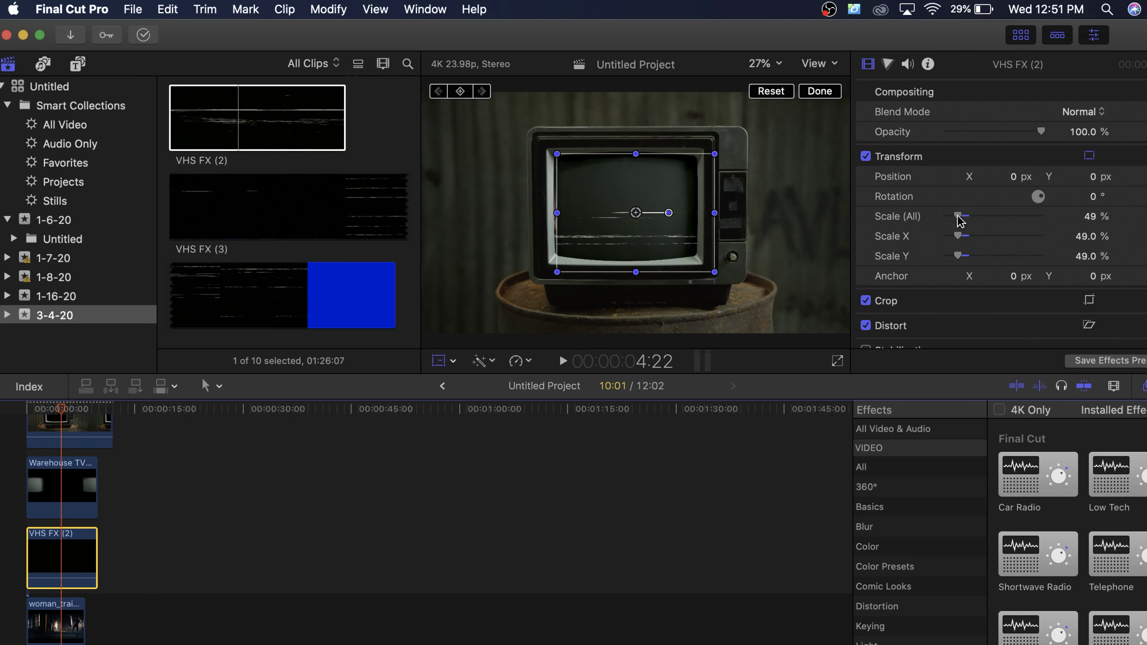
left_click(1082, 127)
left_click(1083, 119)
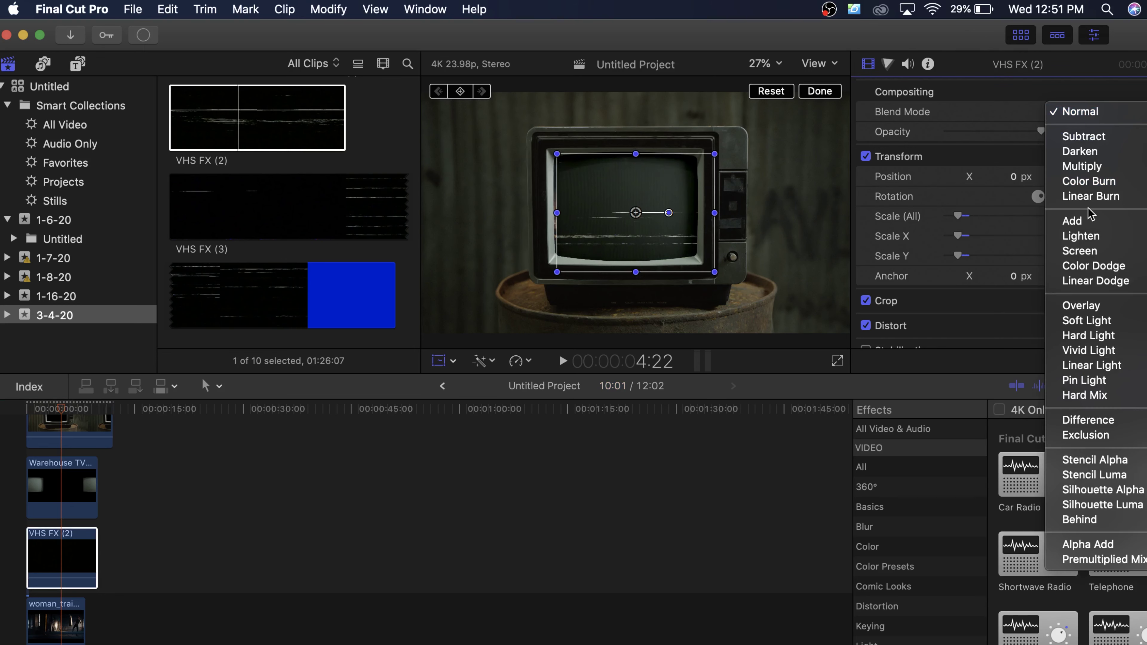
left_click(1109, 282)
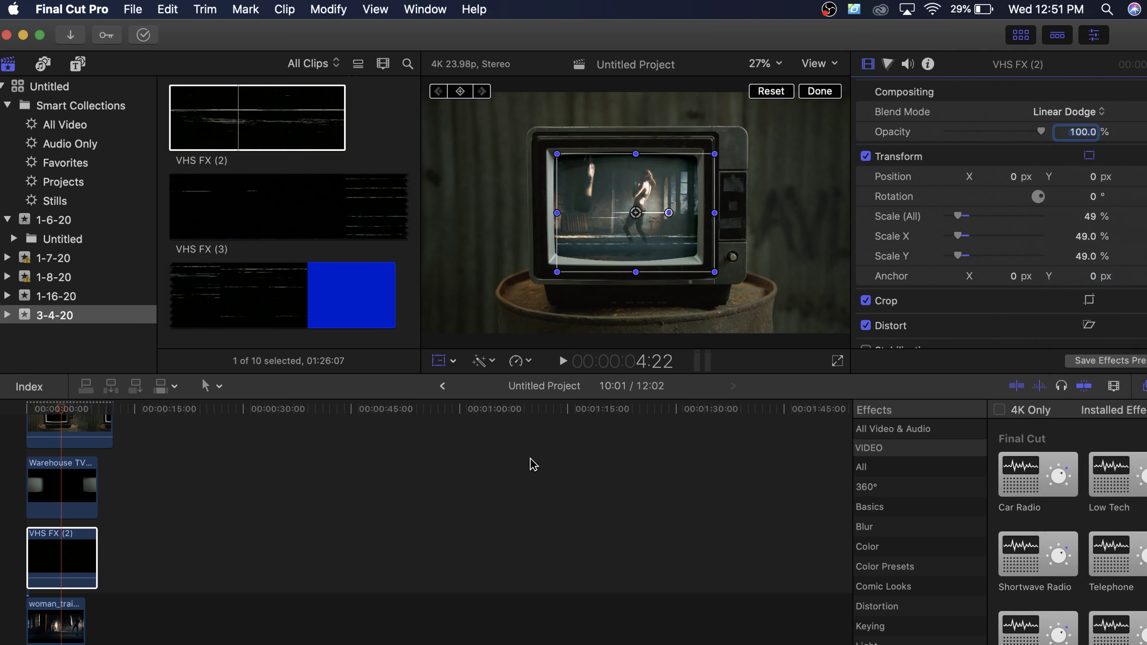
left_click_drag(559, 213, 541, 212)
left_click(455, 522)
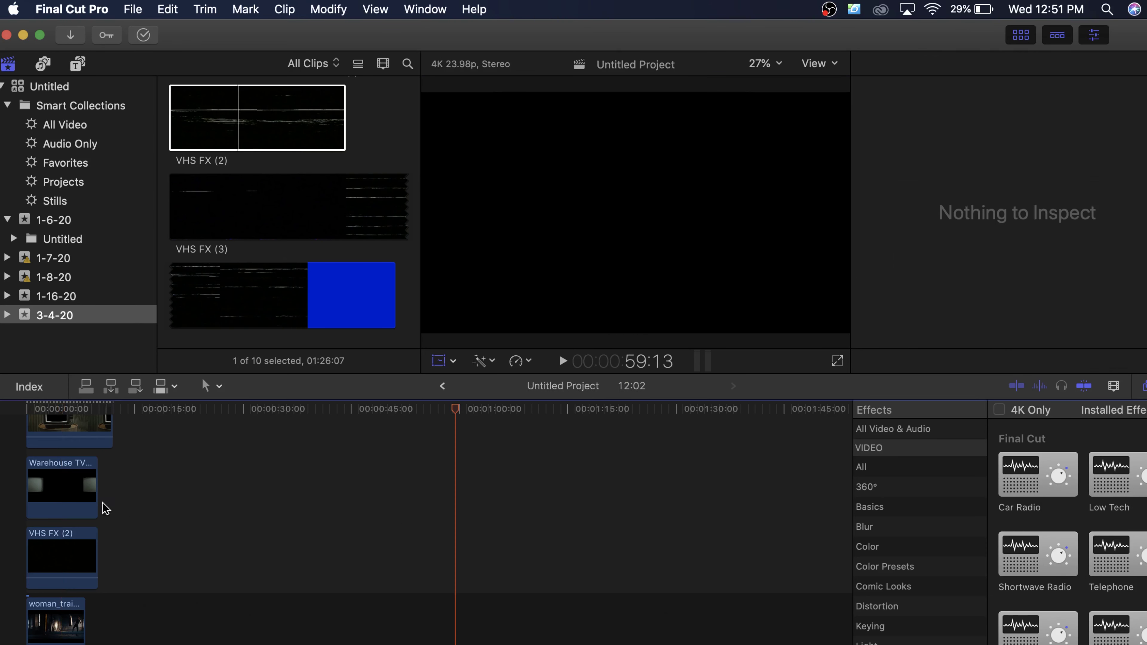
Step: Preview the composite from the start, then select all five timeline clips
key("Home")
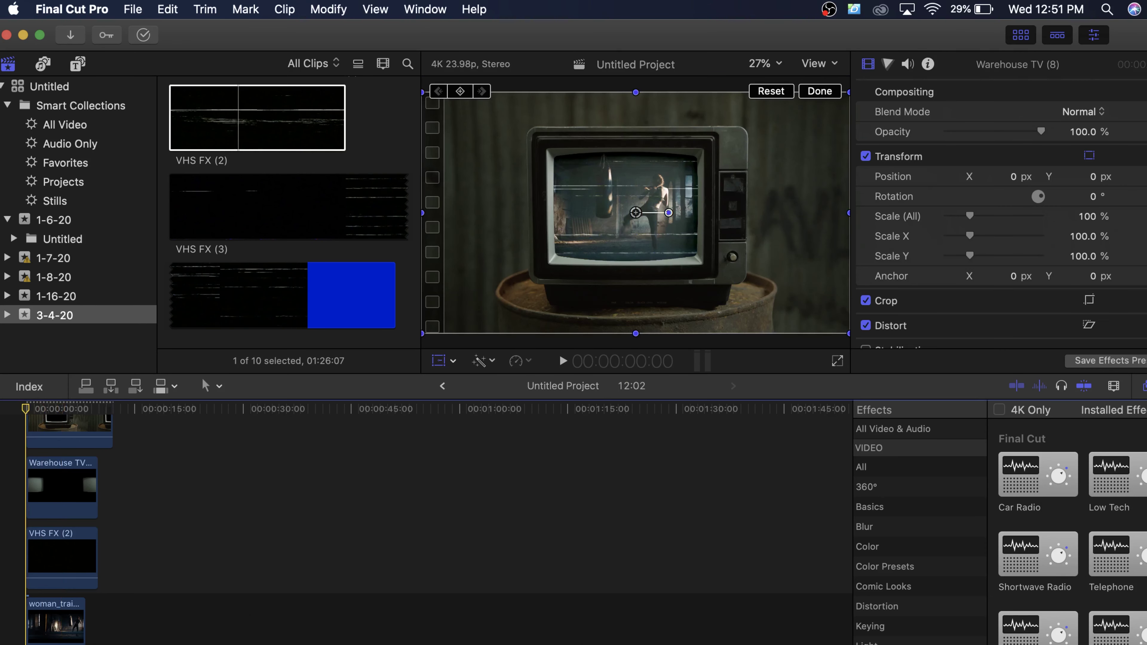
key("space")
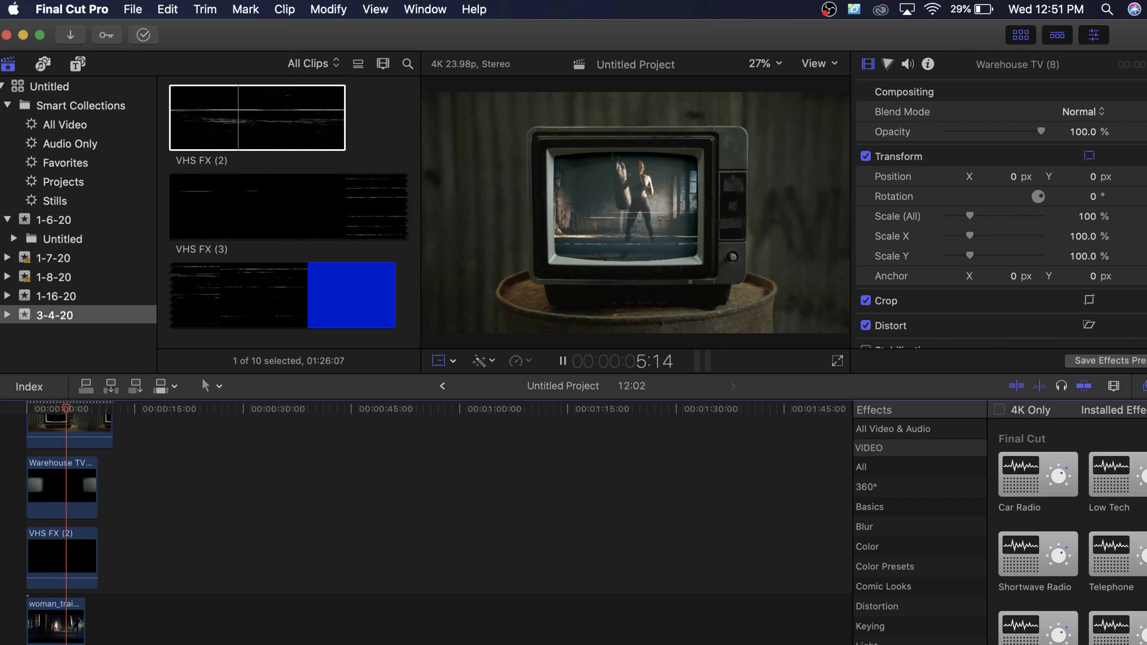
key("space")
key("super+a")
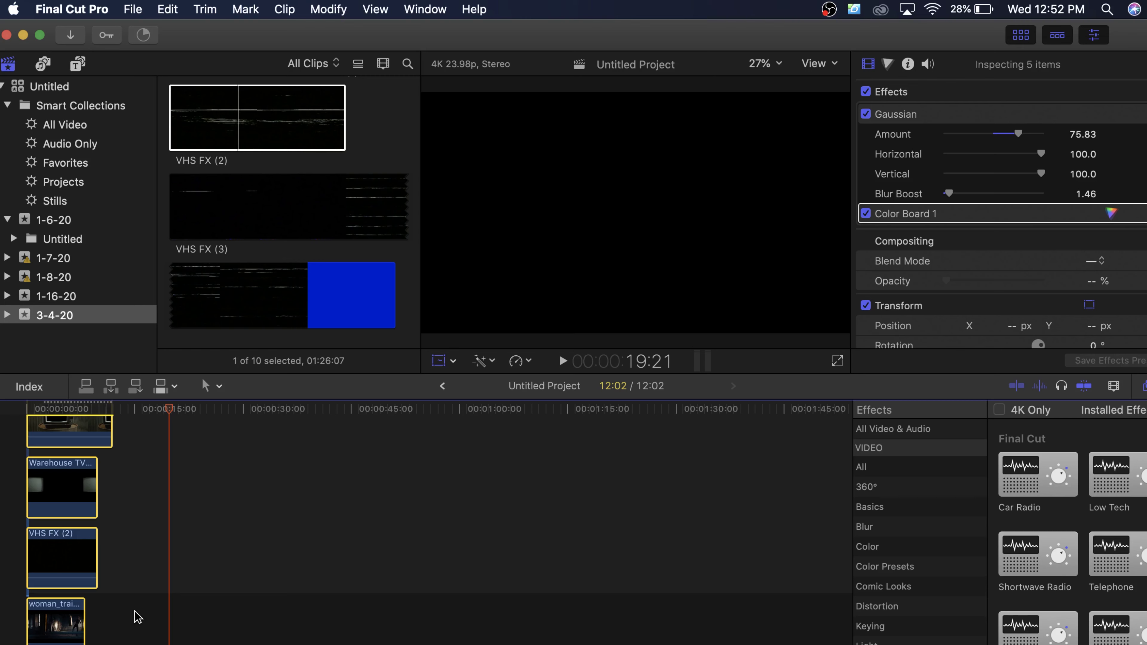
Step: Combine the selected clips into a compound clip named Untitled Project Clip
key("alt+g")
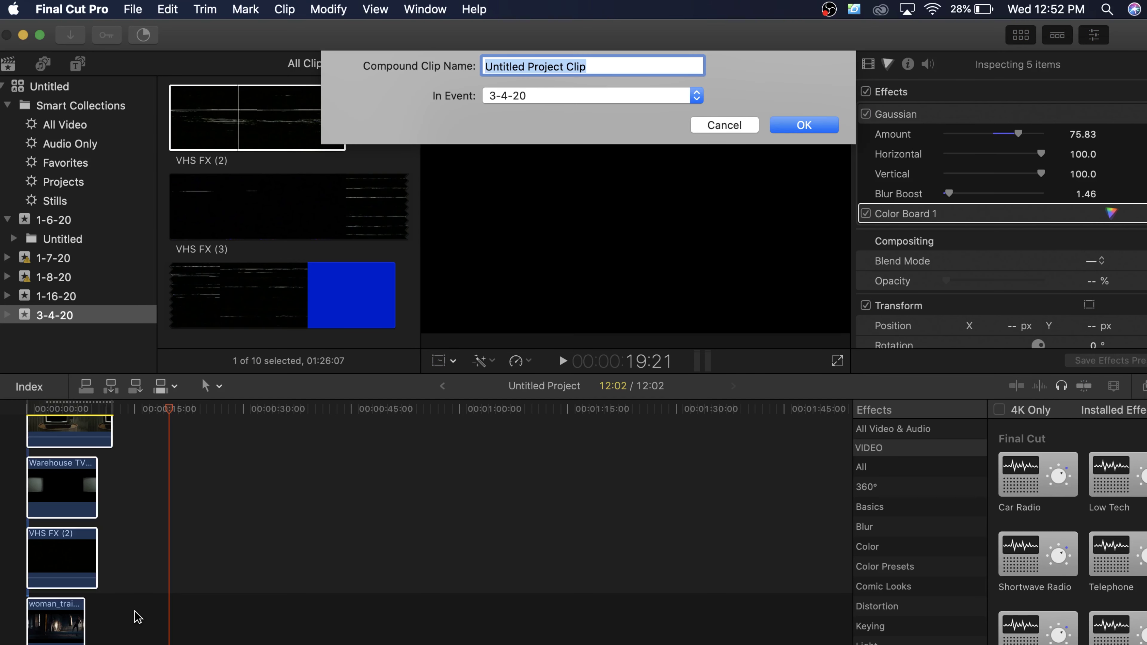
key("Return")
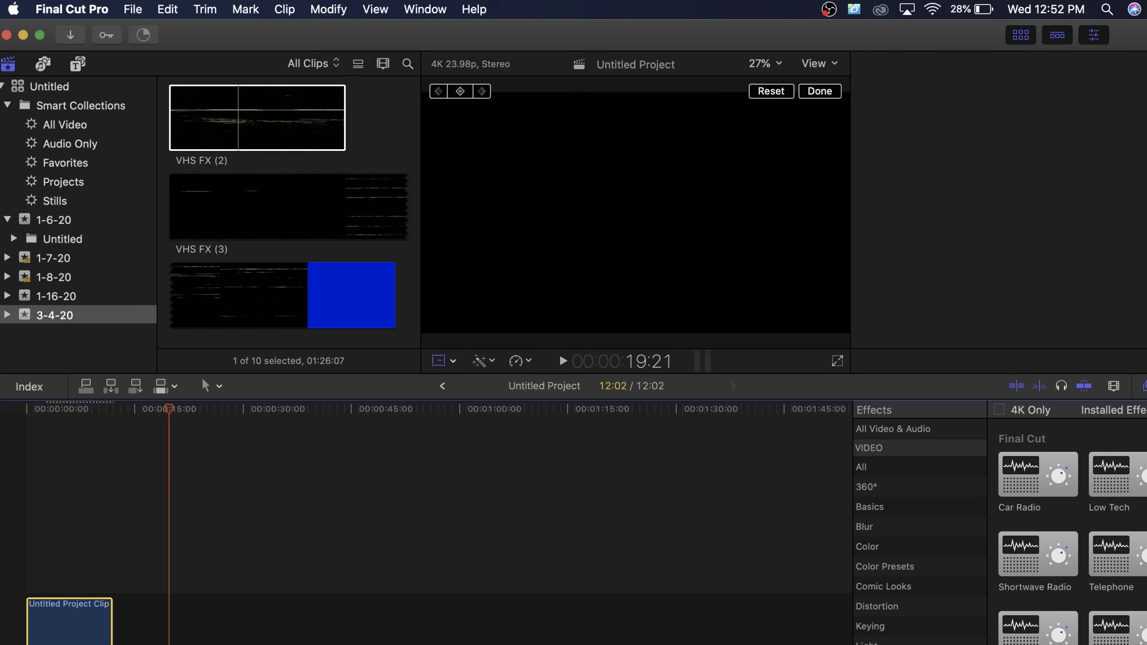
left_click(26, 409)
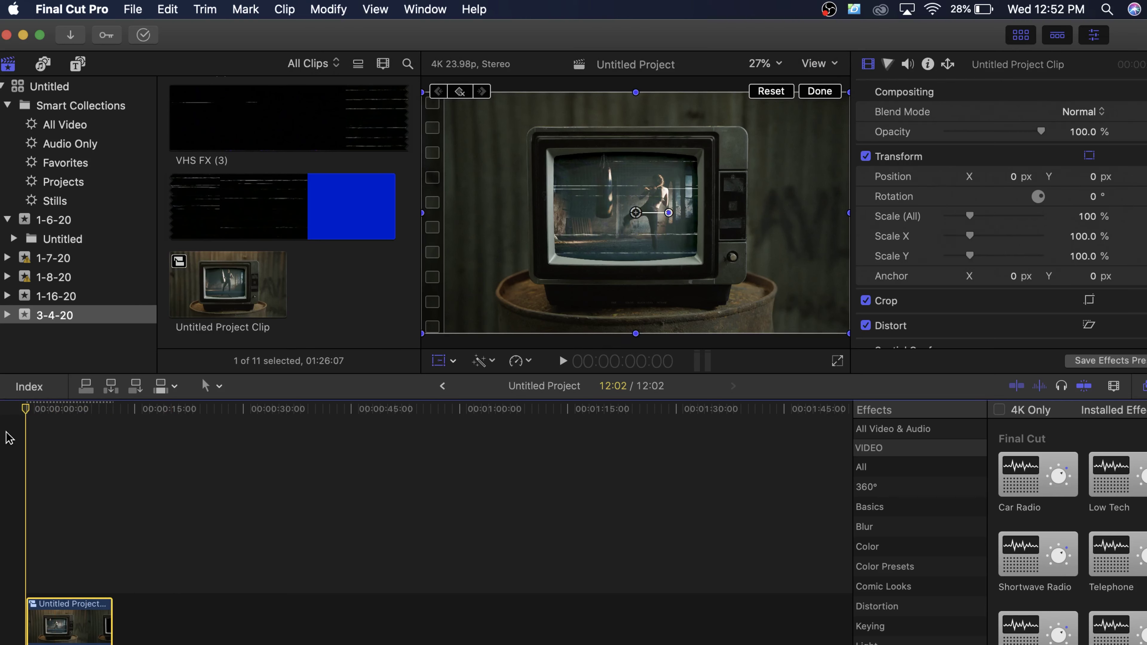
Step: Keyframe a push-in on the compound clip, scaling up to 149% near six seconds, and preview it
left_click(43, 417)
left_click(72, 410)
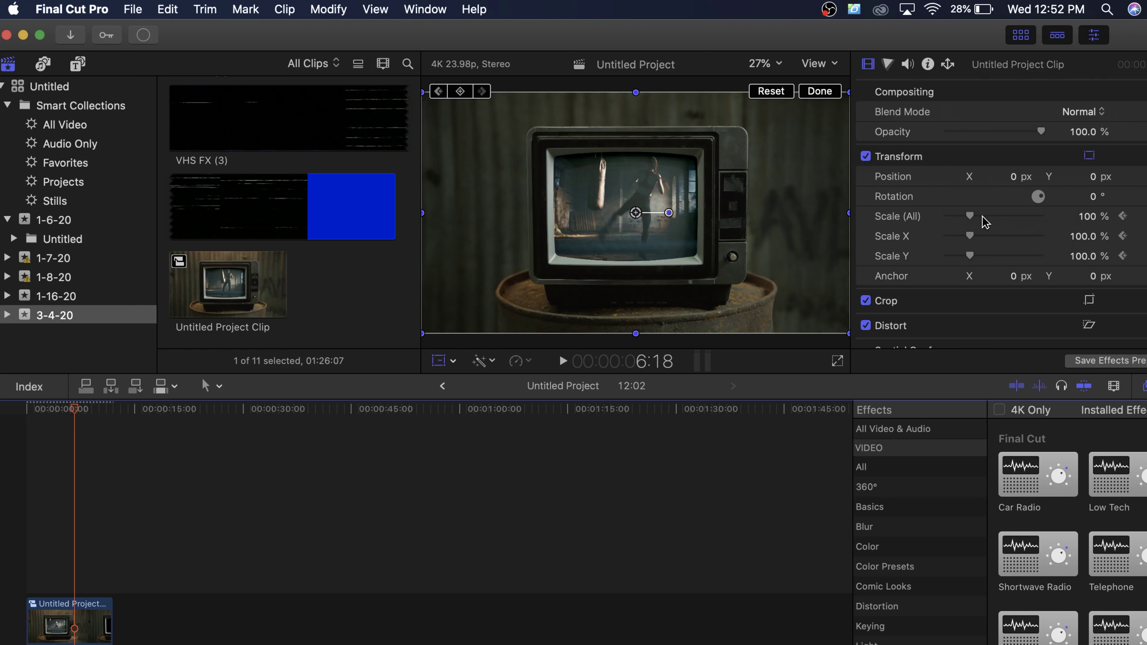
left_click_drag(969, 217, 981, 216)
left_click(53, 411)
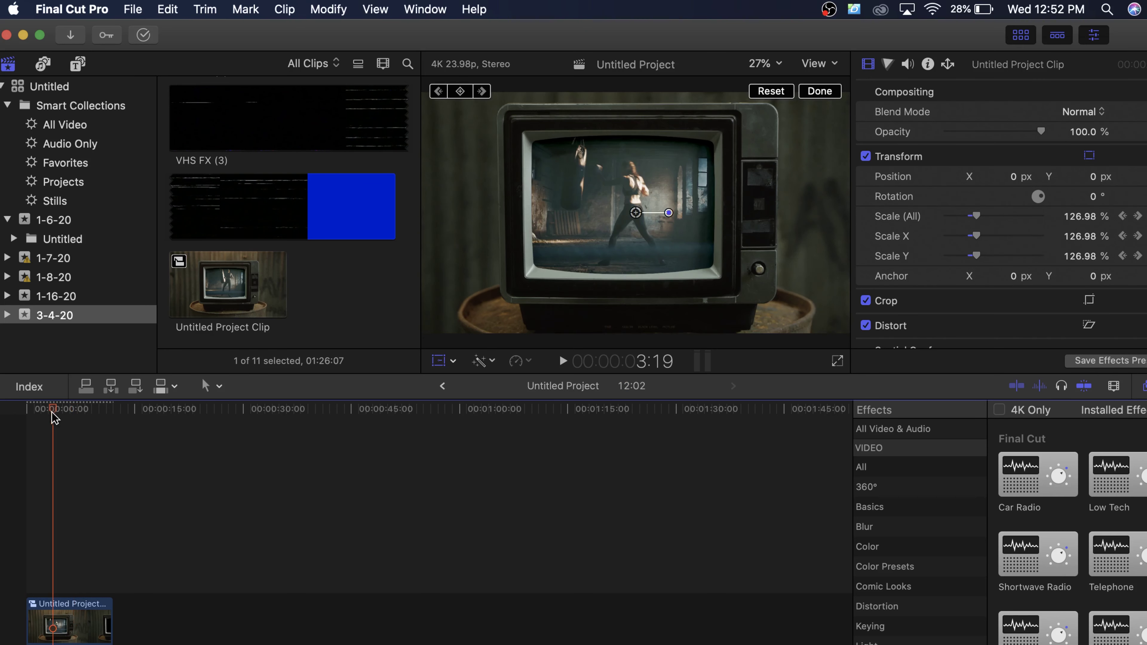
key("space")
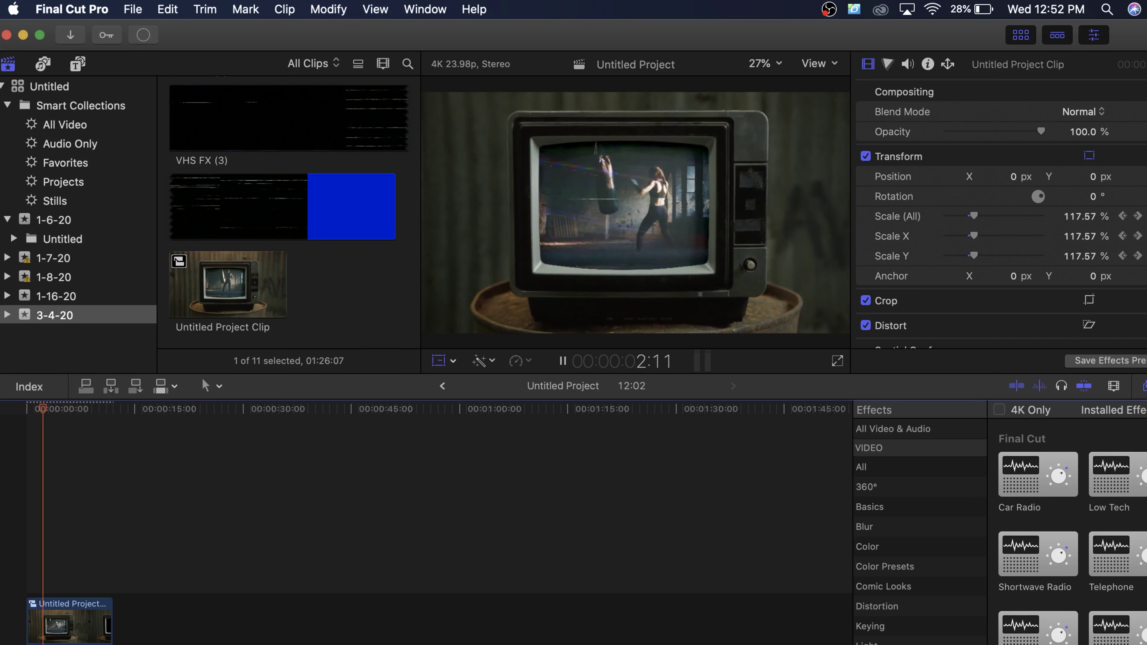
key("space")
scroll(257, 236, "up", 5)
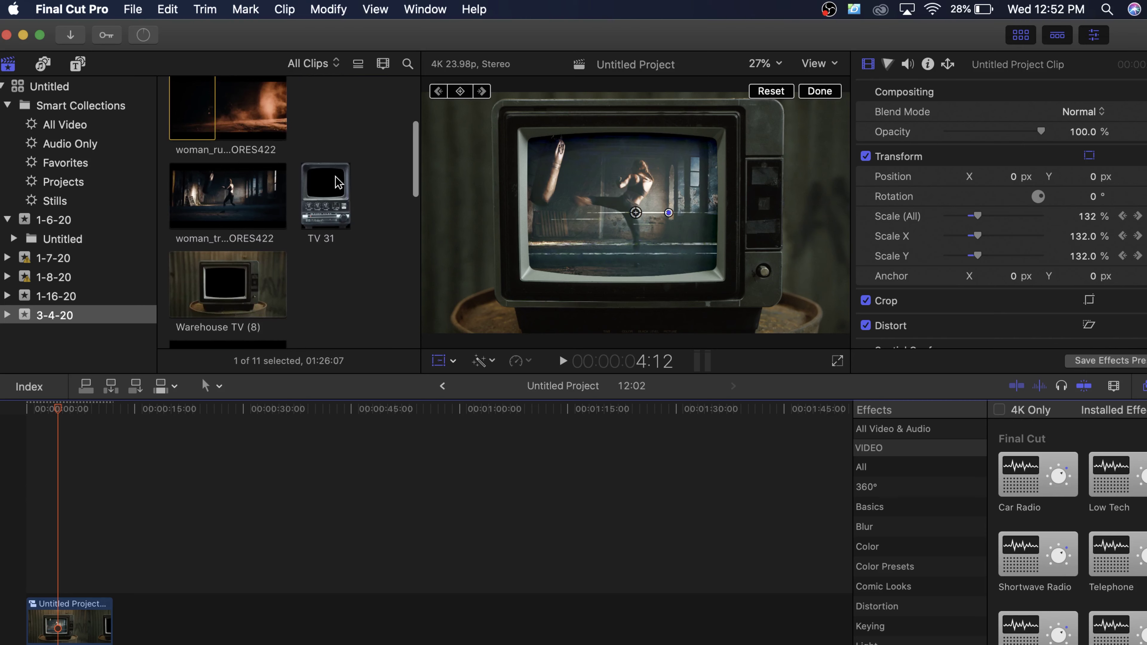
Step: Append TV 31 to the project and stack it above the woman_running footage
left_click(326, 213)
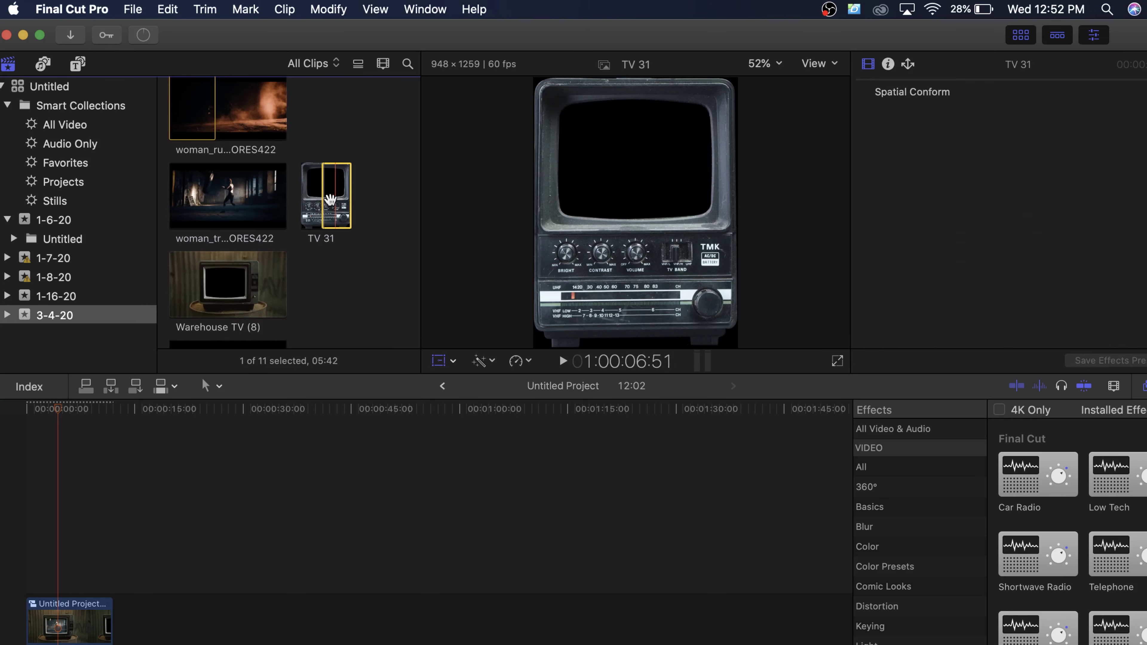
key("e")
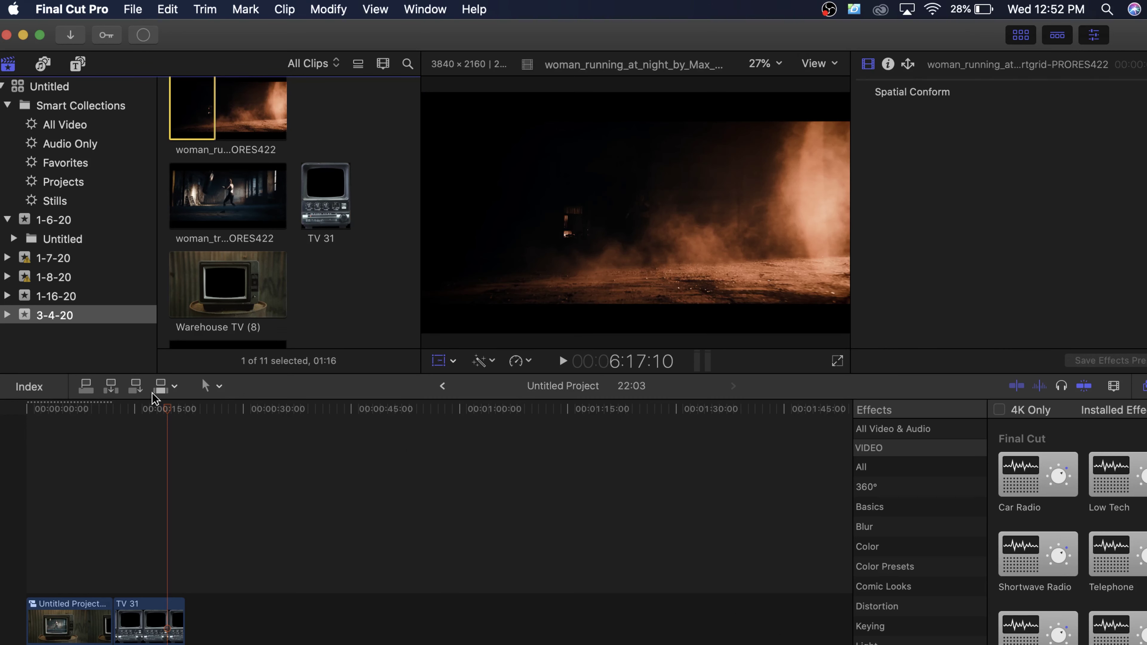
left_click_drag(217, 109, 122, 567)
key("shift+t")
left_click_drag(144, 627, 131, 556)
left_click(128, 641)
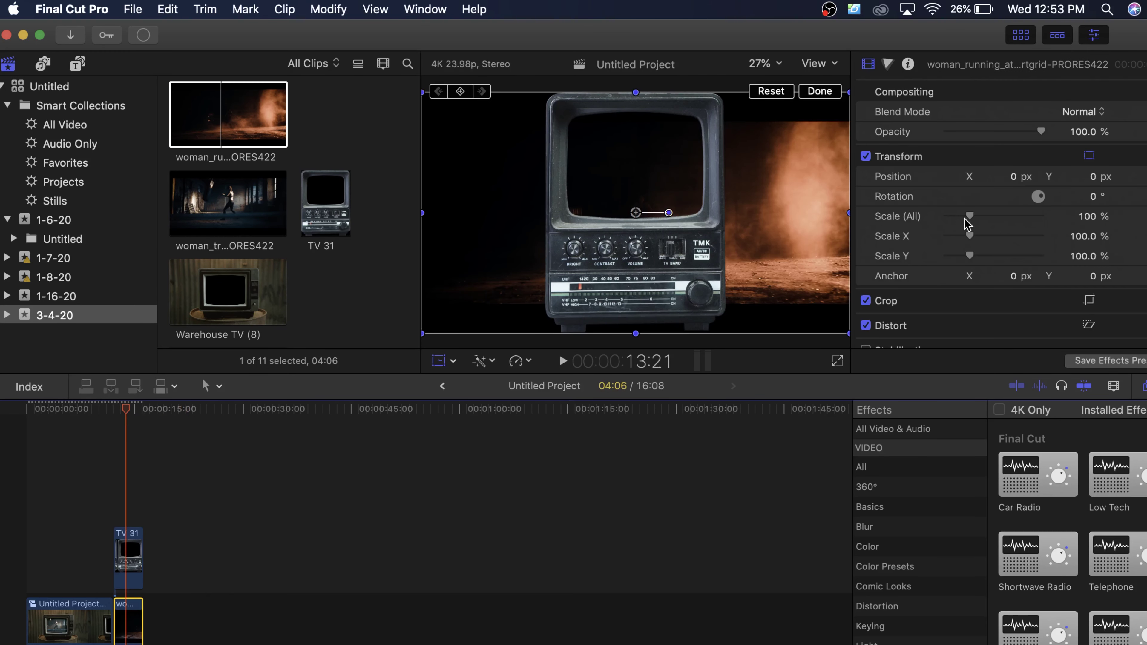
Step: Scale woman_running to 59%, move it into the TV screen, and crop its edges
left_click_drag(970, 218, 956, 218)
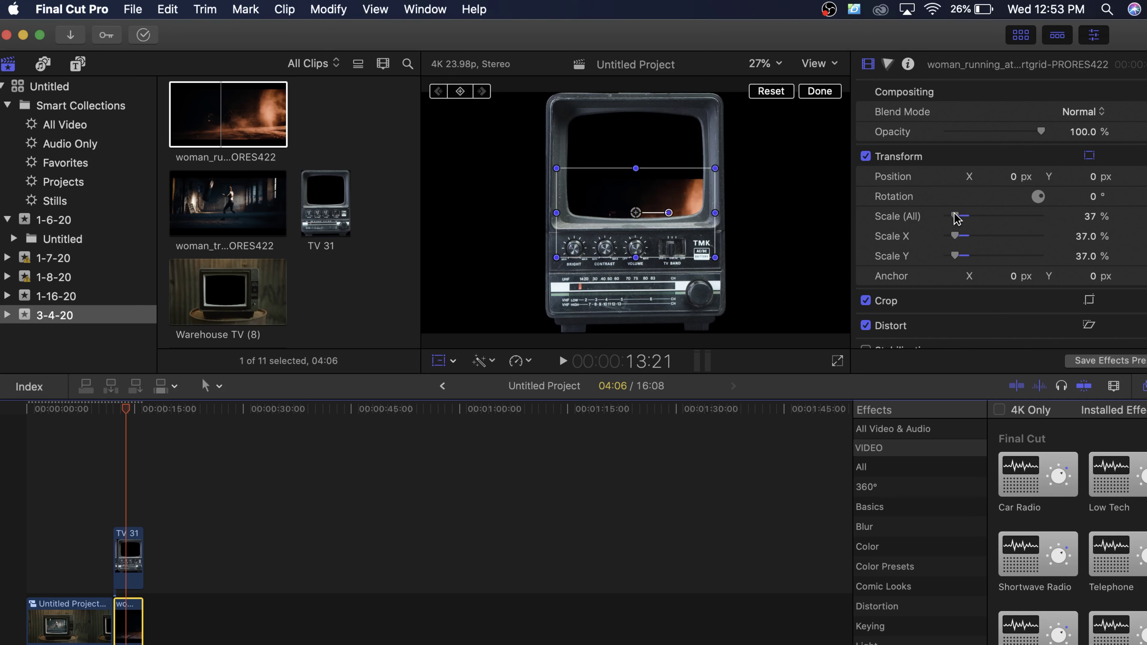
left_click_drag(687, 248, 687, 199)
left_click_drag(953, 216, 959, 216)
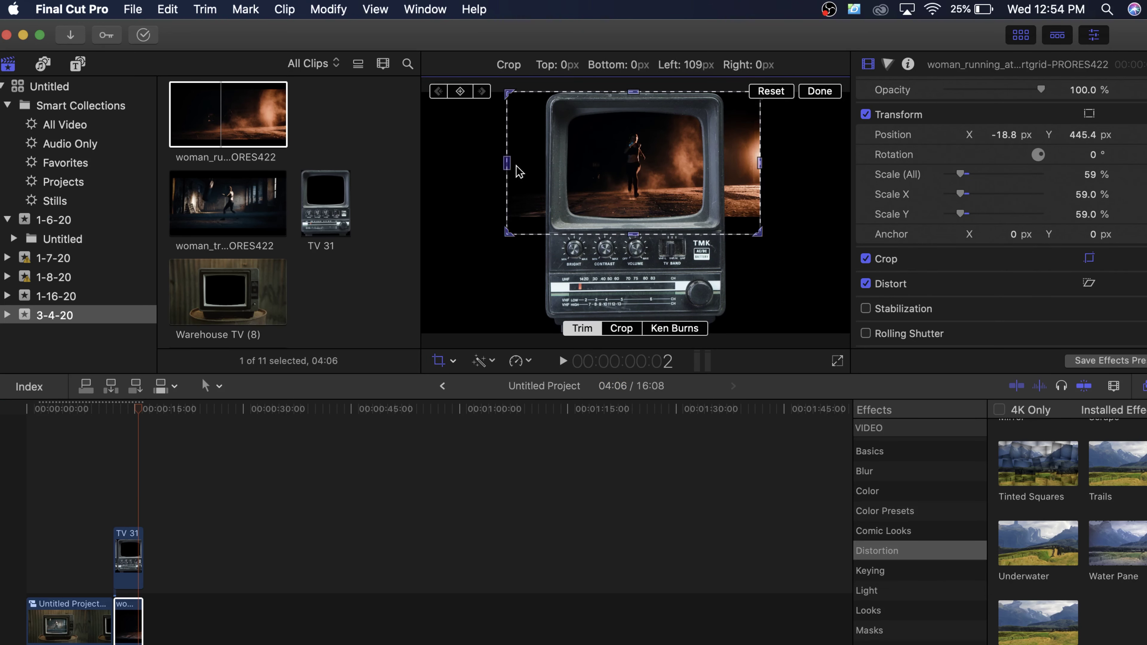
left_click_drag(510, 172, 544, 176)
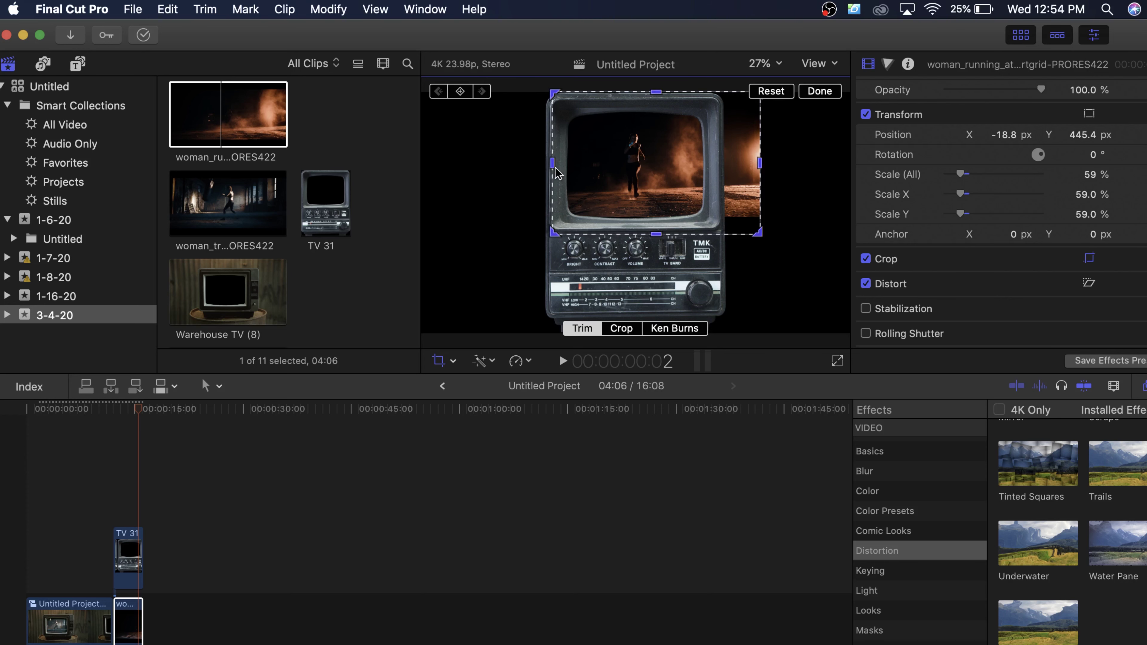
left_click_drag(658, 107, 658, 104)
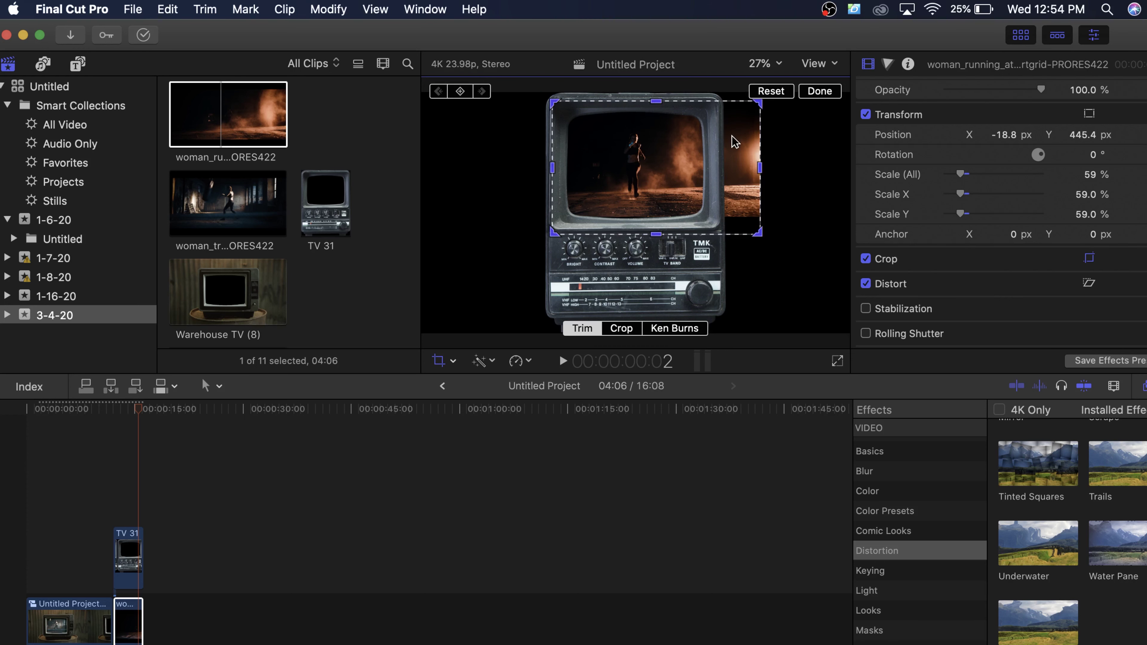
left_click_drag(760, 173, 756, 175)
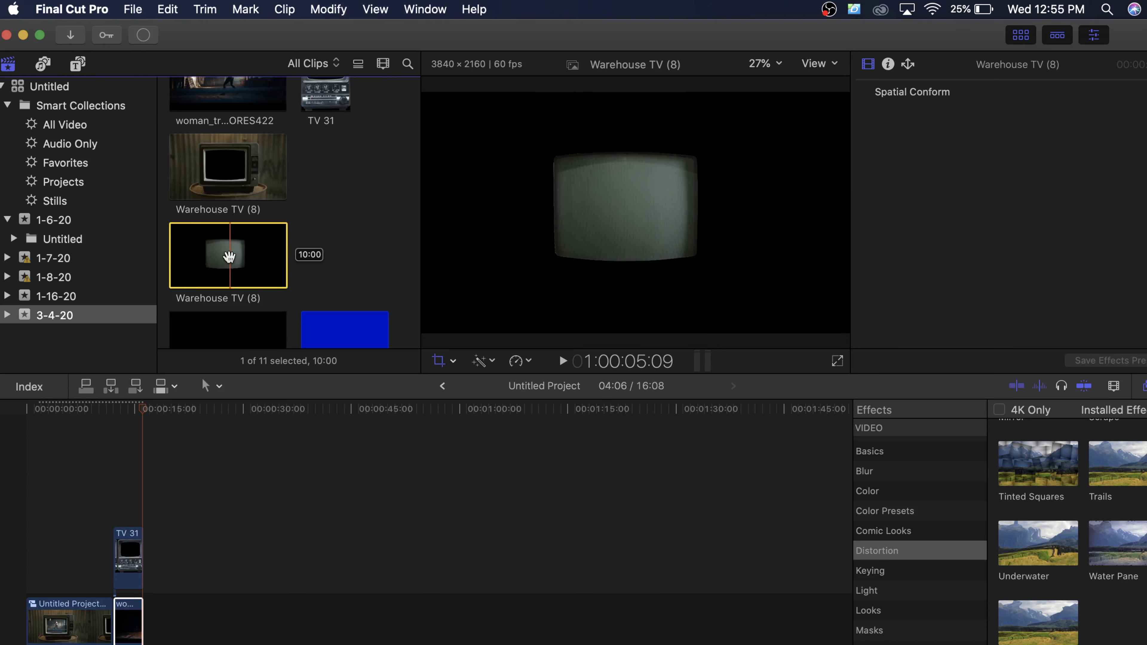
Step: Place Warehouse TV (8) between the footage and TV 31, trimmed to the footage's length
left_click_drag(225, 256, 122, 583)
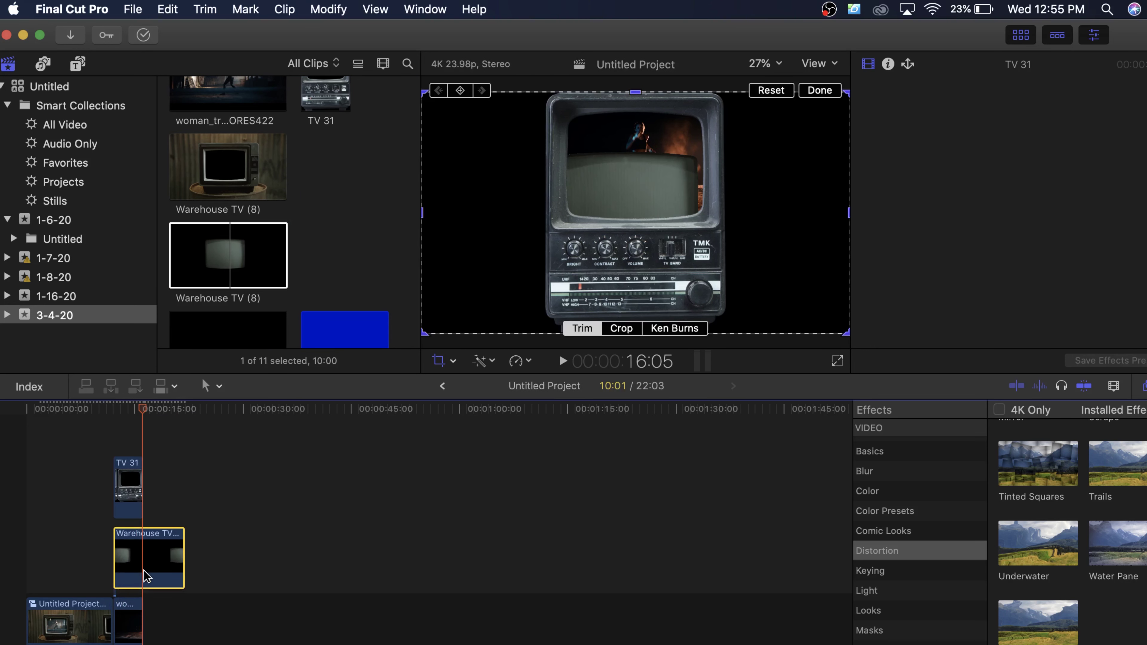
left_click(192, 576)
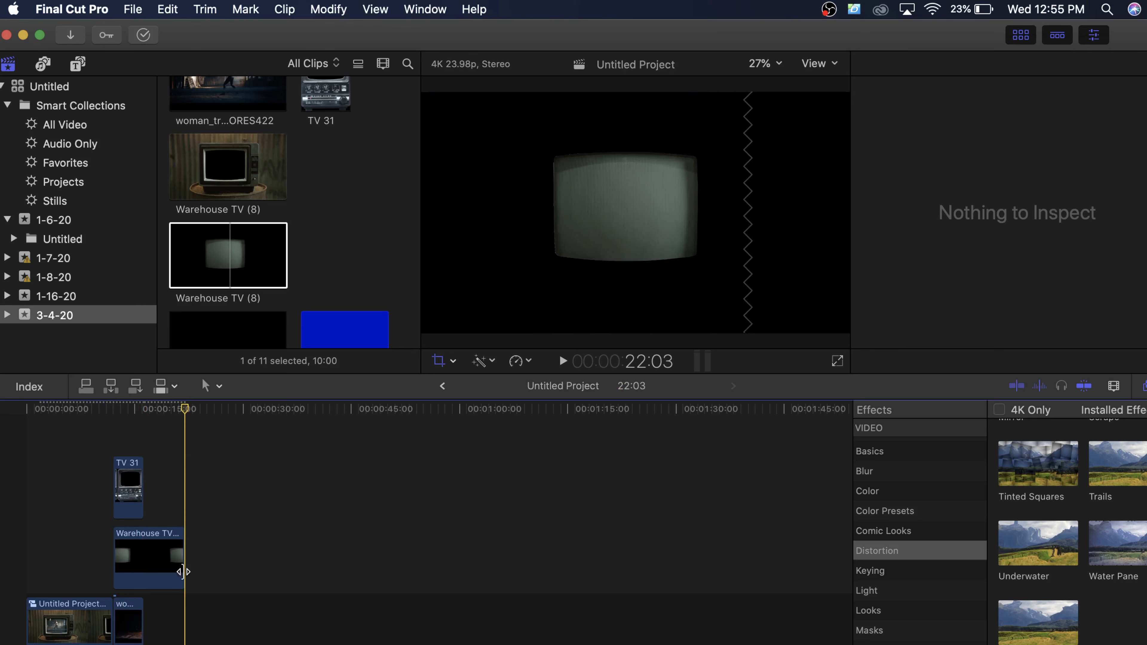
left_click_drag(184, 574, 137, 575)
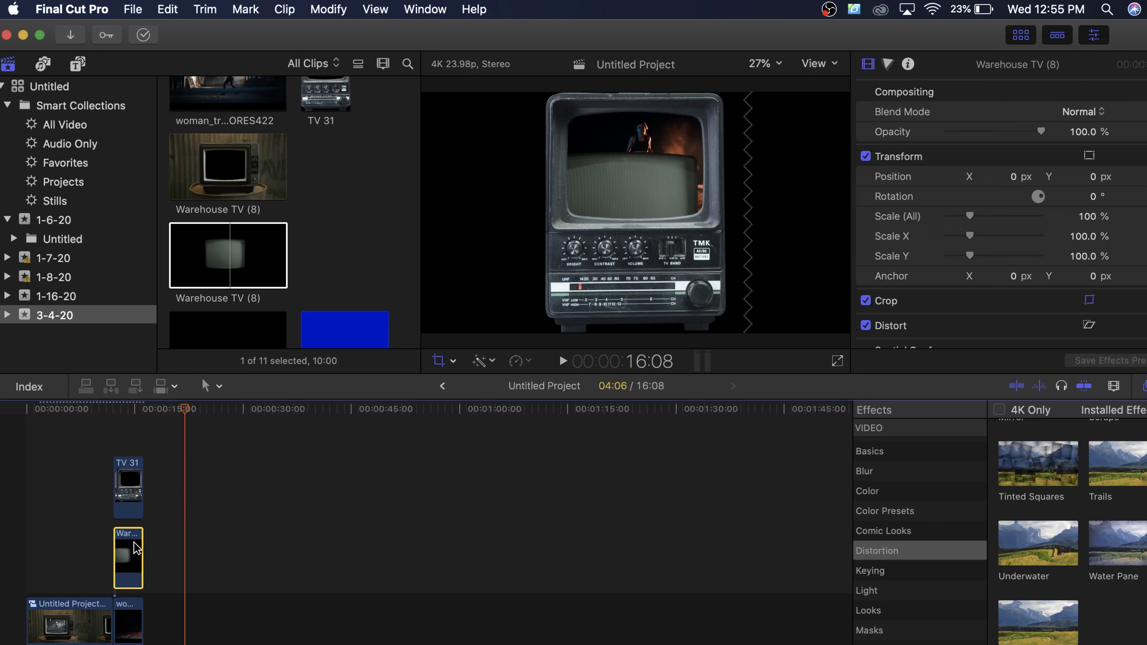
Step: Reposition the Warehouse TV layer in the viewer so it sits over the TV screen
left_click(133, 410)
key("shift+c")
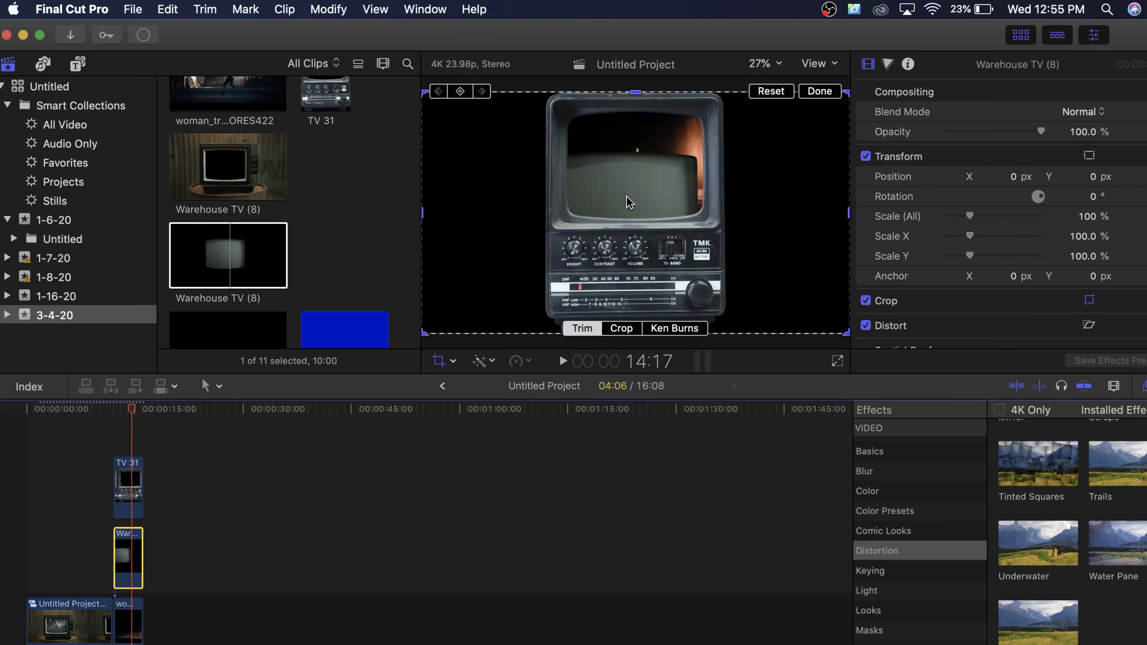
left_click(629, 202)
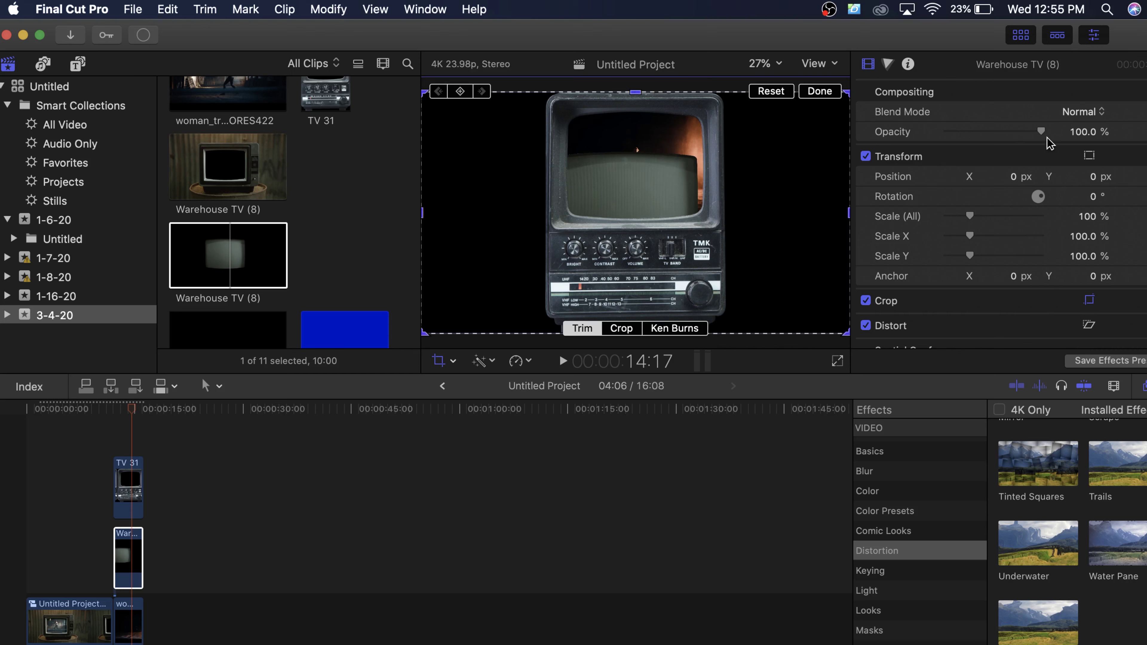
left_click_drag(633, 188, 644, 150)
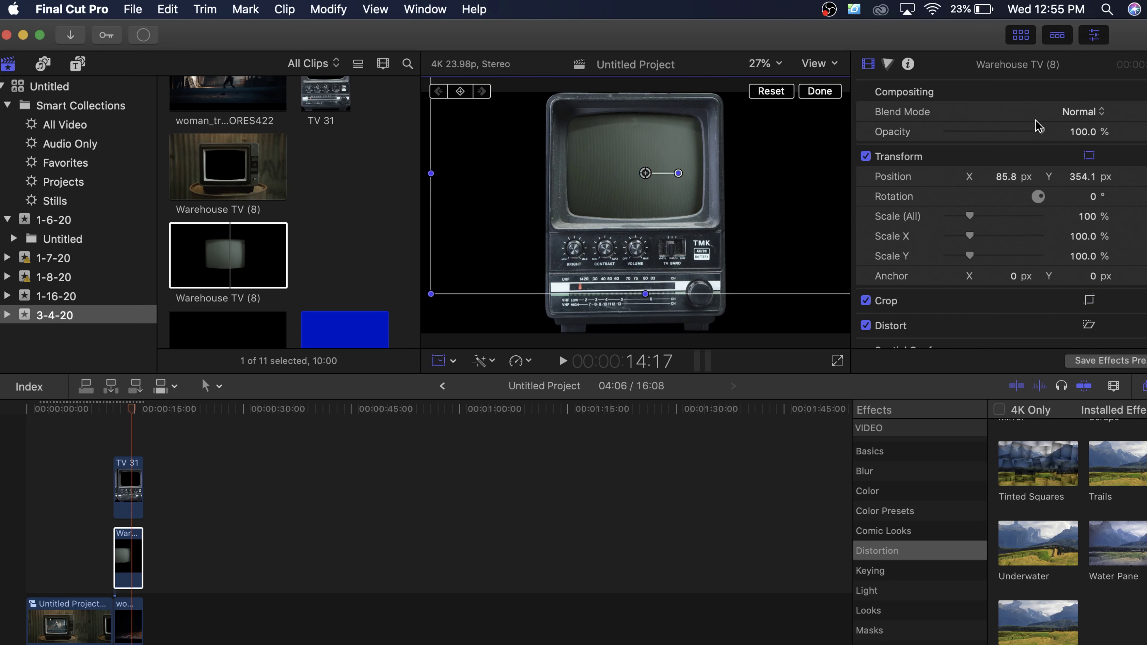
Step: Set the Warehouse TV layer to Screen blend mode at 32.34% opacity
left_click(1075, 112)
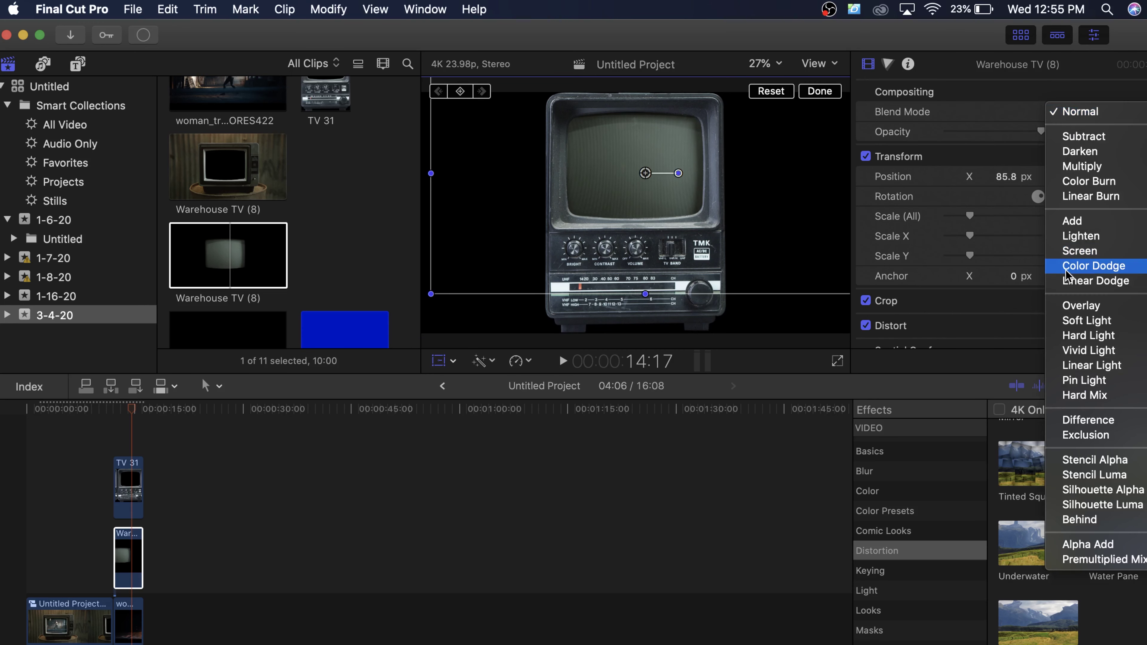
key("Escape")
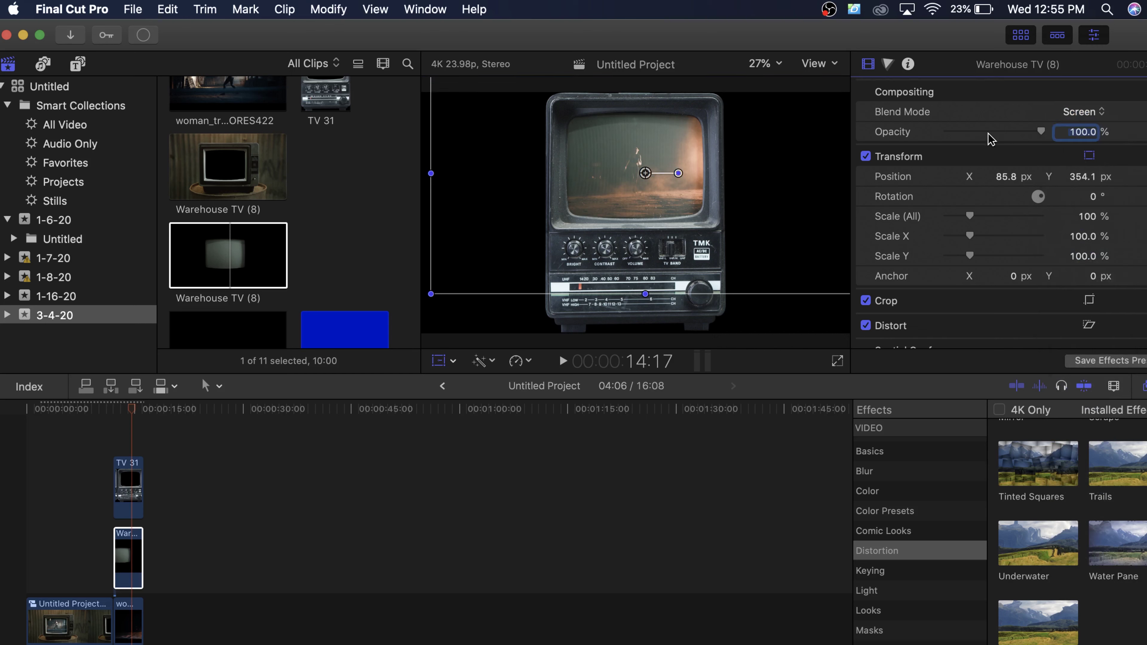
left_click_drag(987, 132, 989, 131)
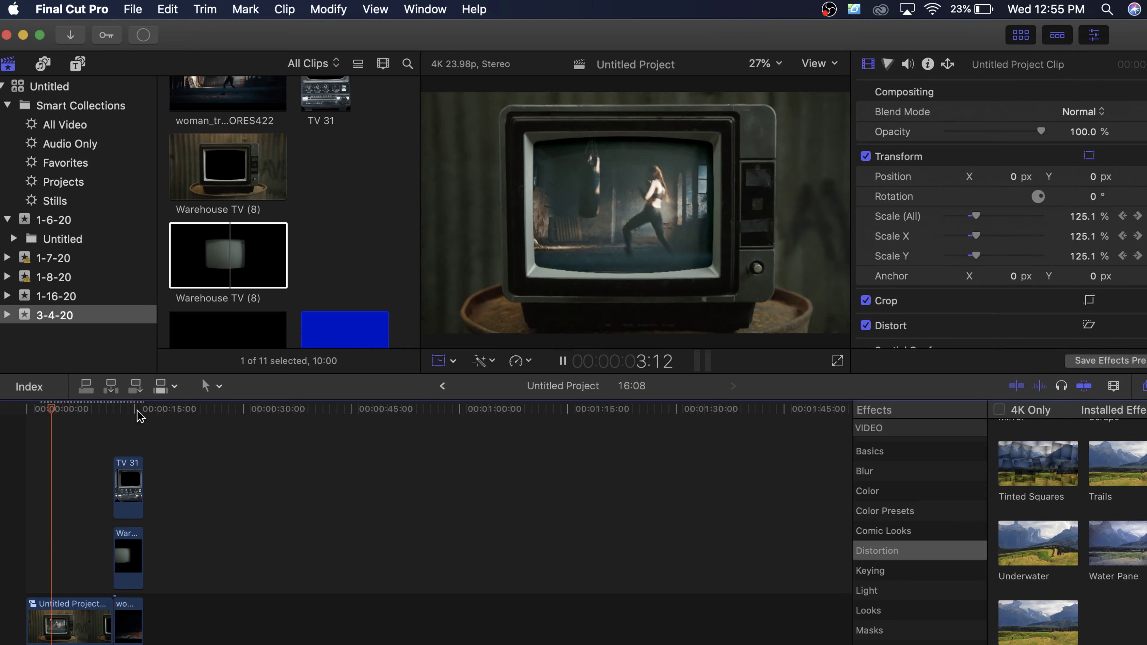
Step: Play the project to review the VHS FX (1) background behind the TV
scroll(371, 320, "down", 2)
scroll(371, 321, "down", 2)
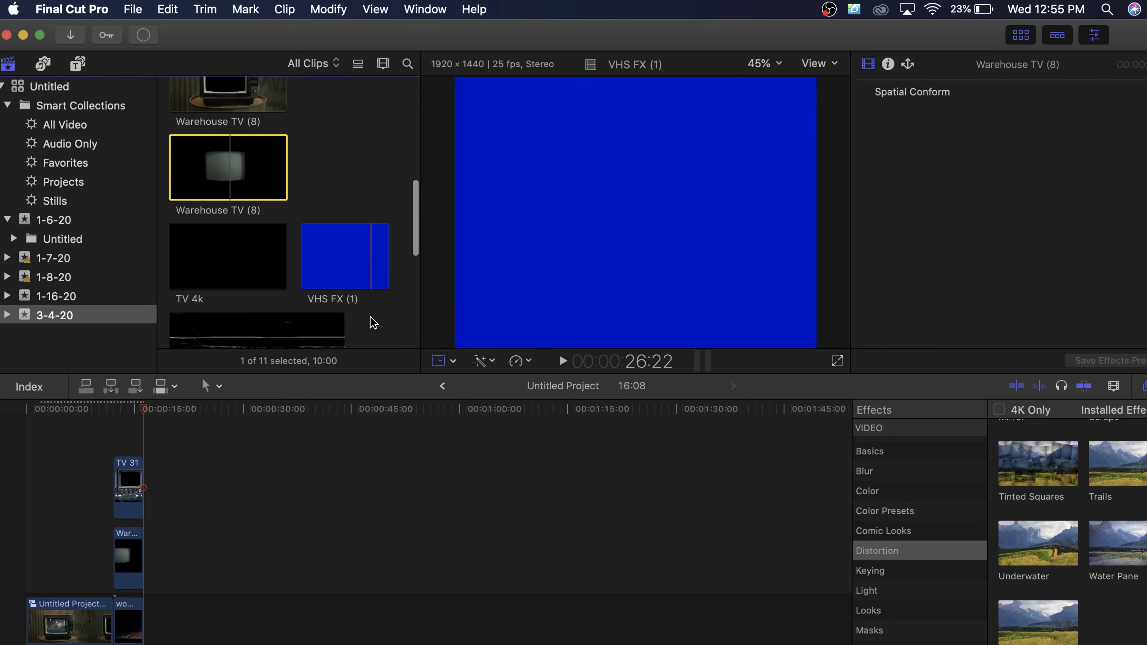
scroll(347, 262, "down", 6)
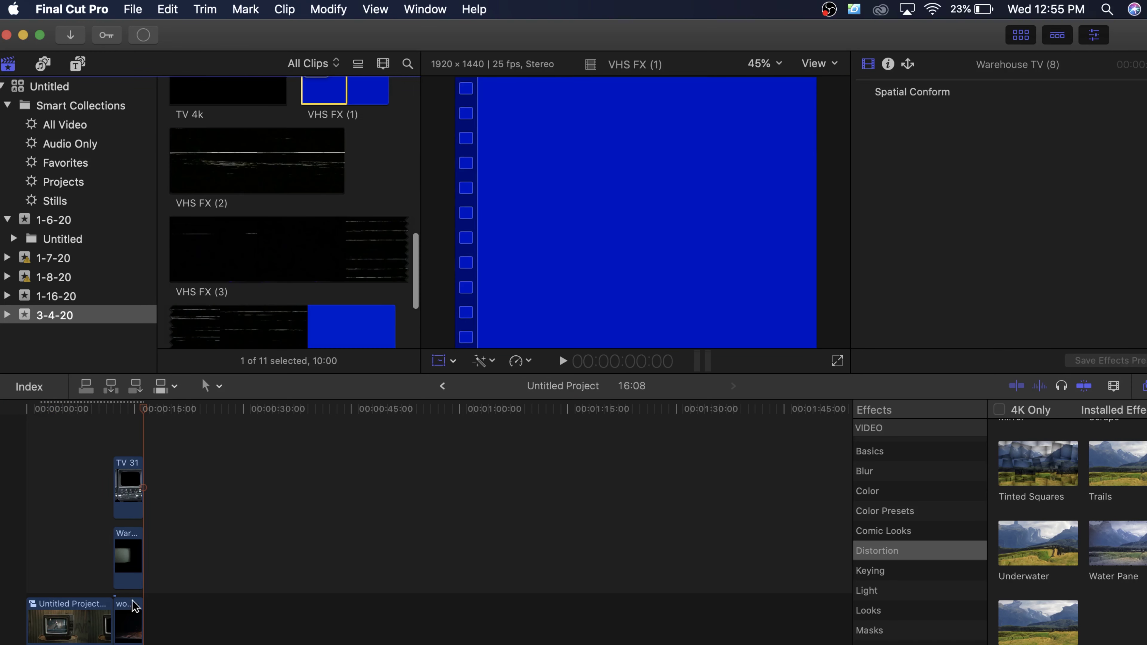
scroll(397, 97, "up", 2)
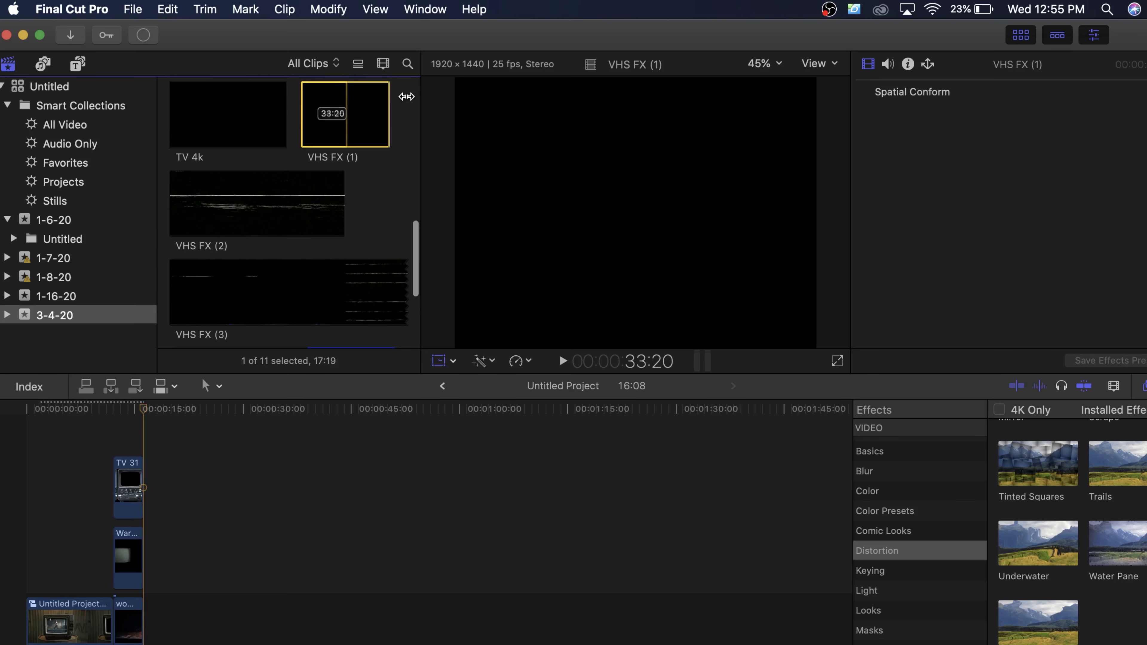
key("space")
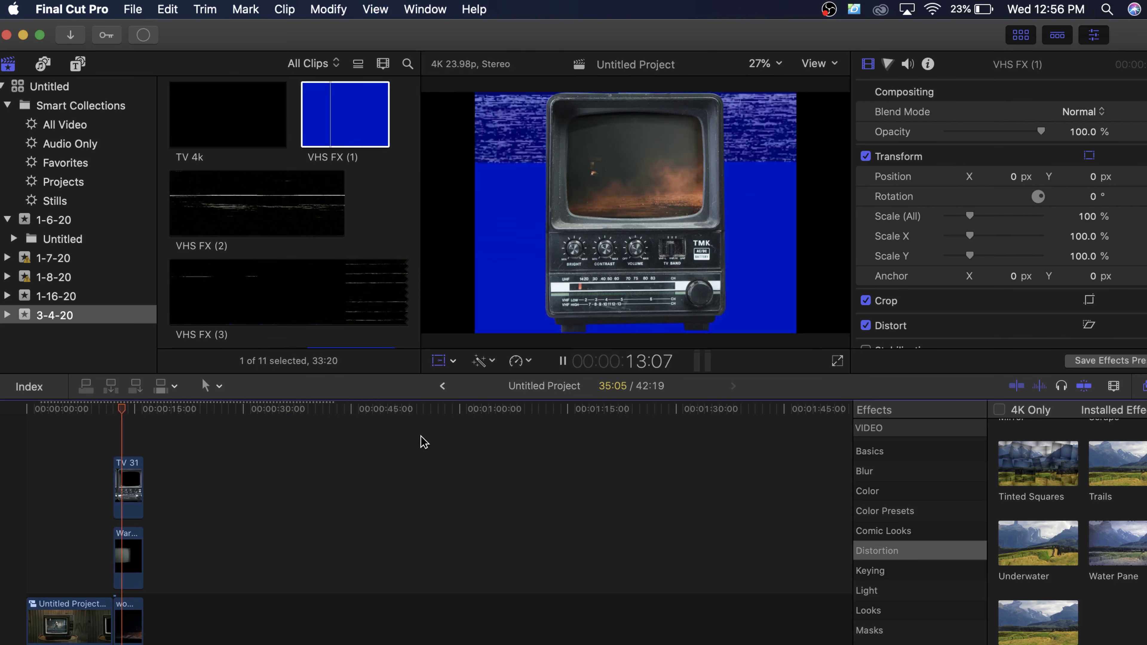
key("space")
Step: Scale the VHS FX (1) background up to 148% and play back to check it
key("shift+t")
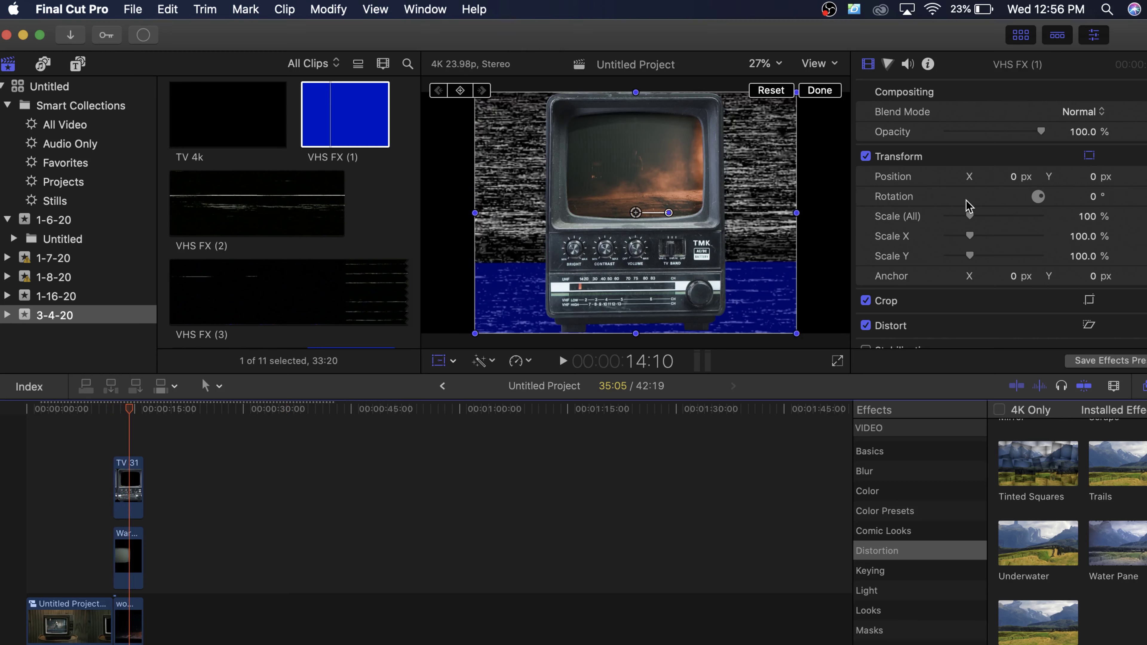
left_click_drag(969, 221, 980, 221)
key("space")
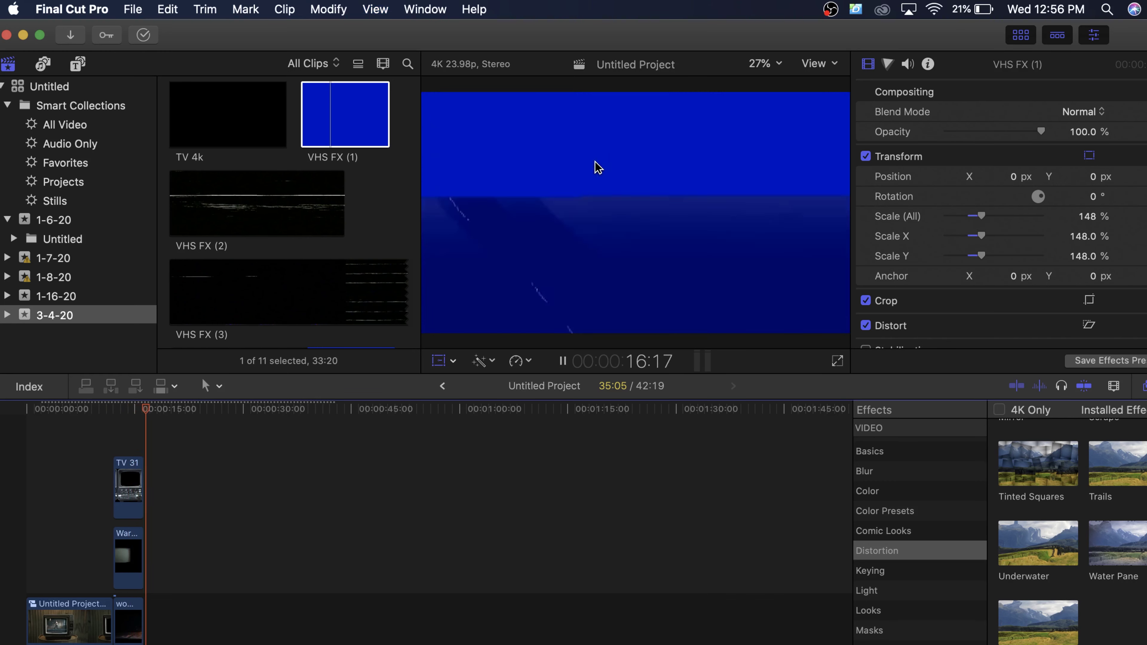
key("space")
left_click(130, 411)
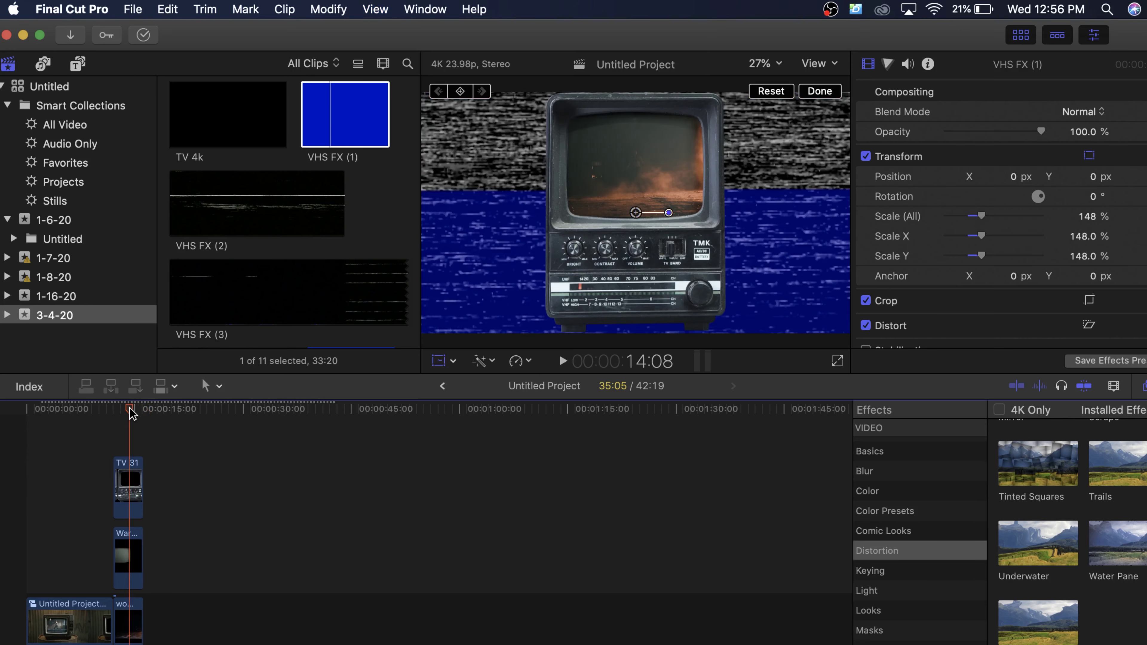